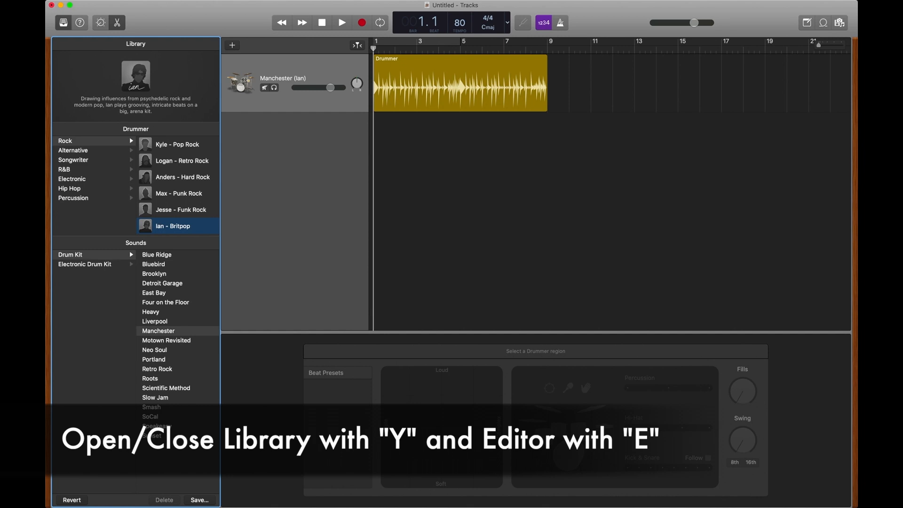
Hide the Editor and show it again beneath the Manchester drummer track.
left_click(119, 23)
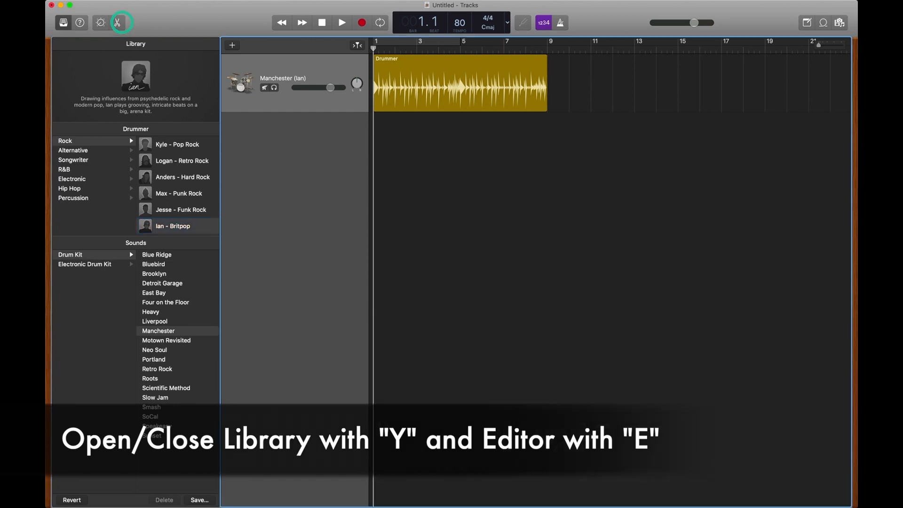
left_click(118, 23)
left_click(276, 197)
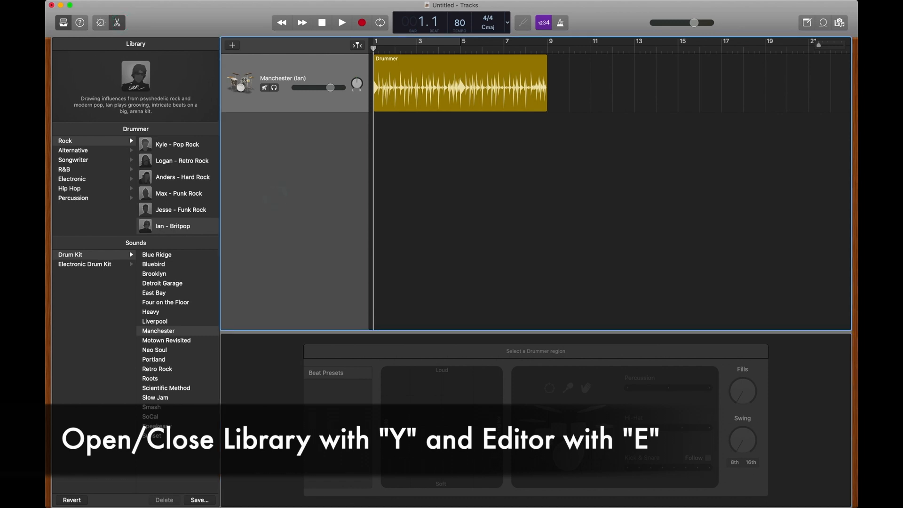
Turn on the cycle range and play back the start of the drummer track, stopping in bar 3.
key("c")
key("space")
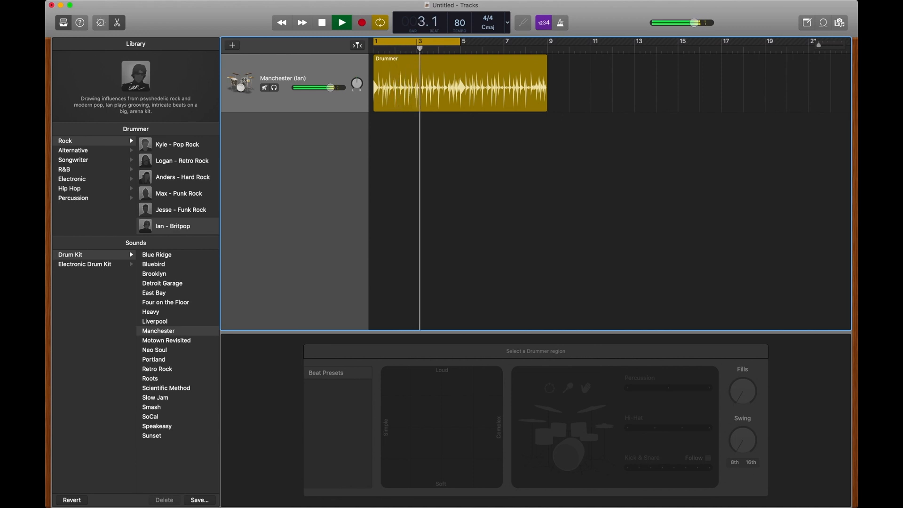
key("space")
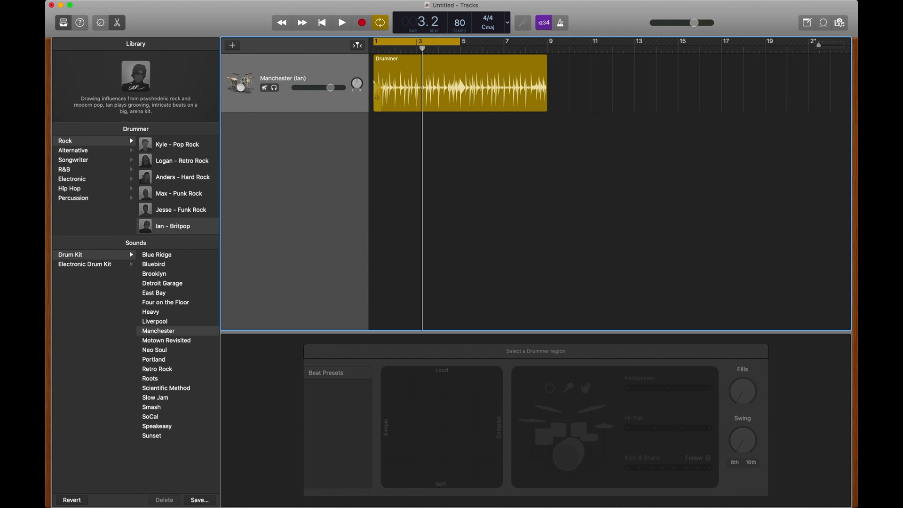
Try the Rock drummers Kyle, Logan, Anders and Max on the track.
left_click(191, 145)
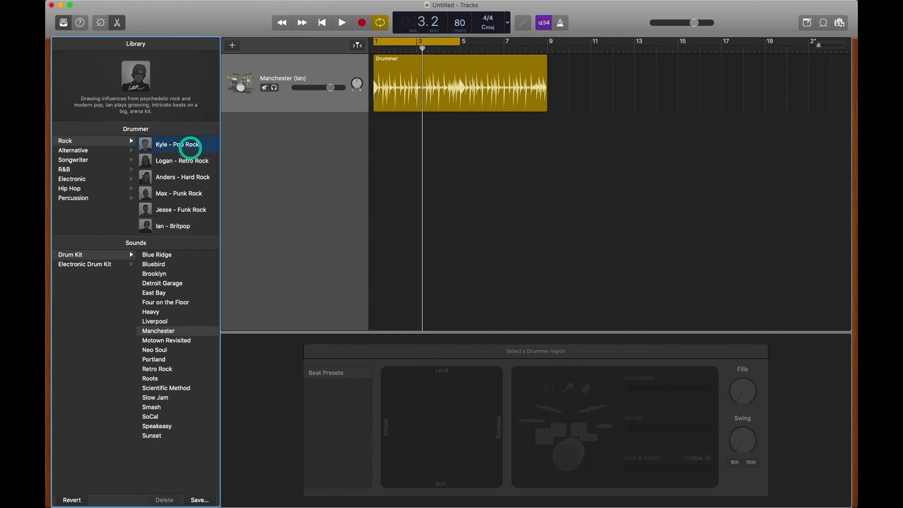
left_click(187, 160)
left_click(187, 177)
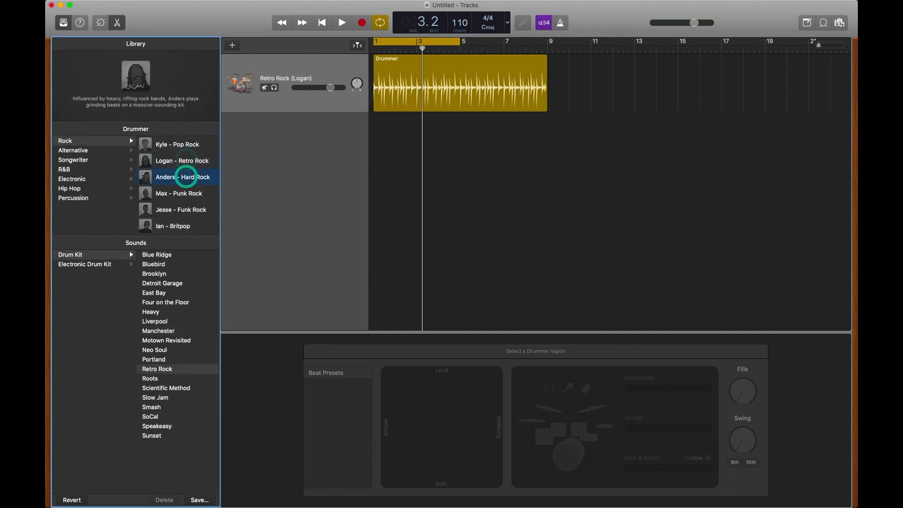
left_click(187, 193)
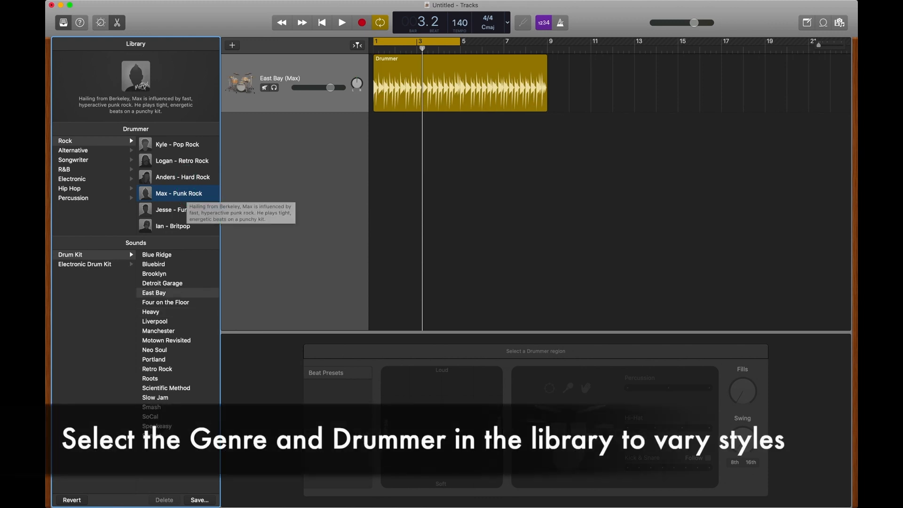
Switch to the Songwriter genre, choose the pop drummer Darcy, and play back the beat.
left_click(79, 160)
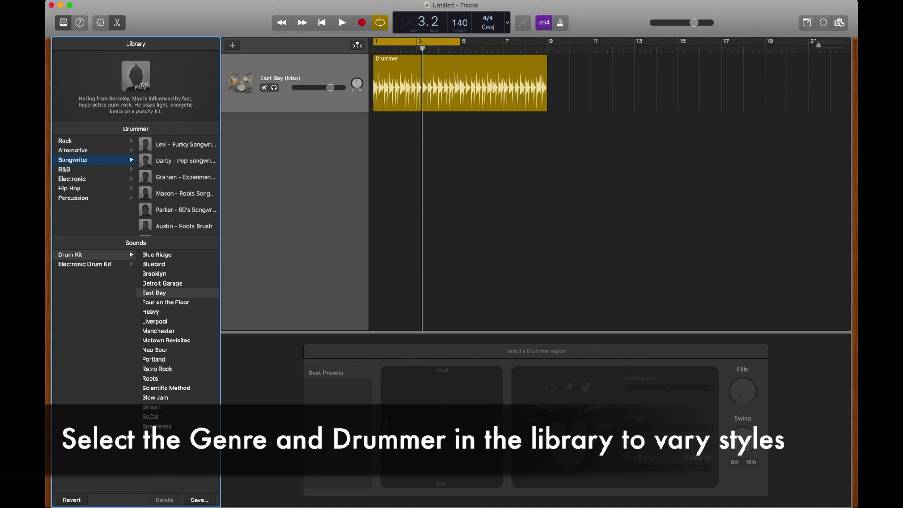
left_click(154, 161)
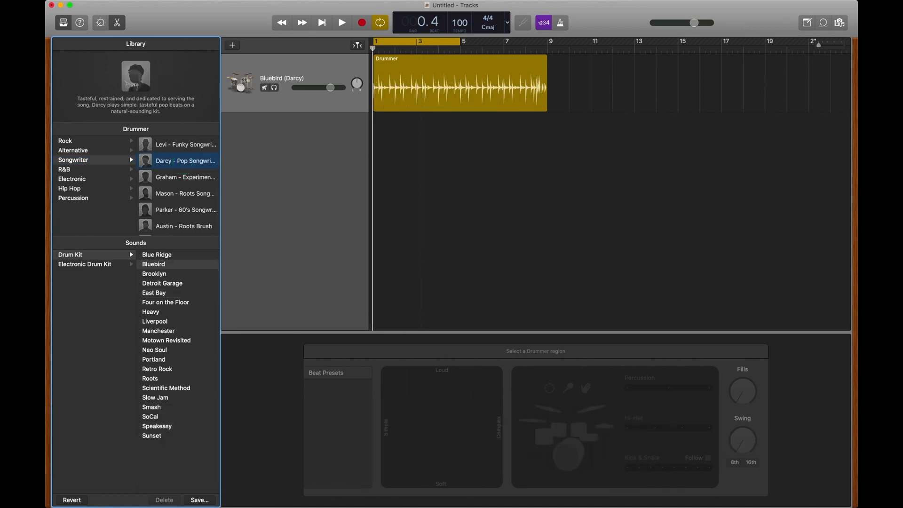
key("space")
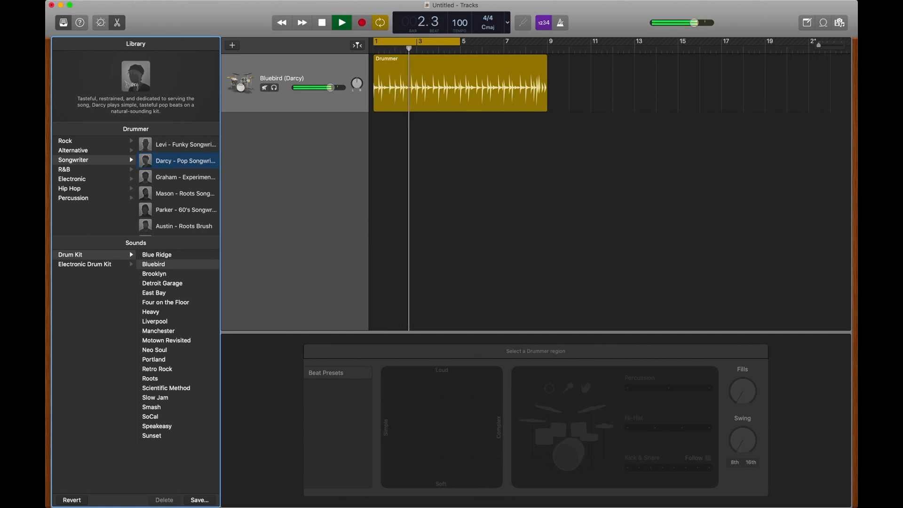
key("space")
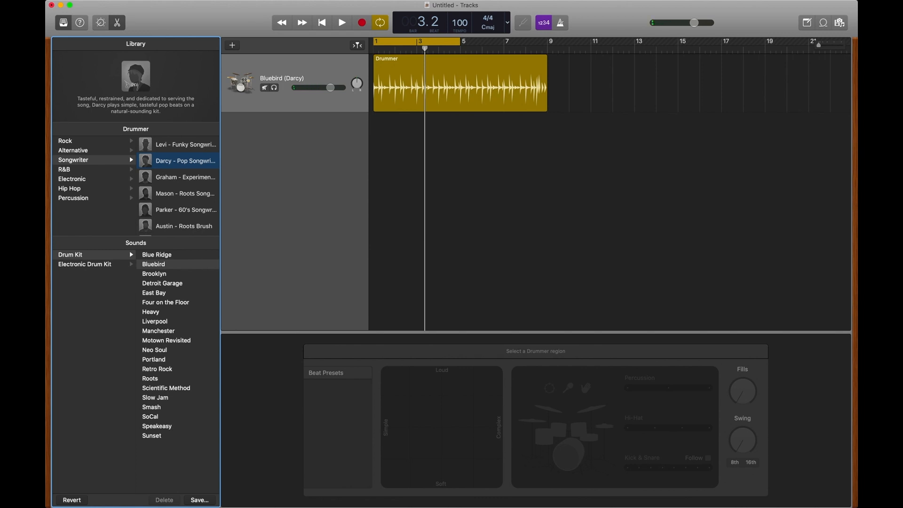
Audition the Brooklyn, Detroit Garage, East Bay and Four on the Floor kits for Darcy during playback.
left_click(168, 273)
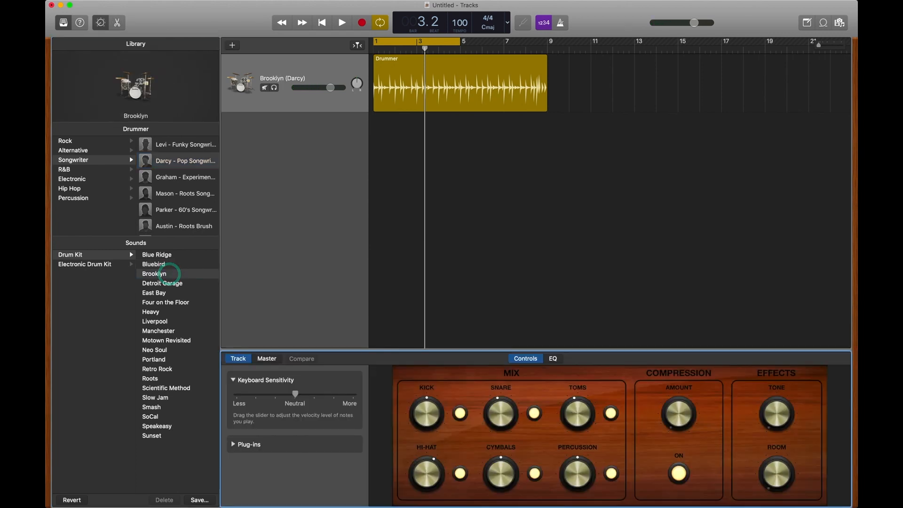
key("space")
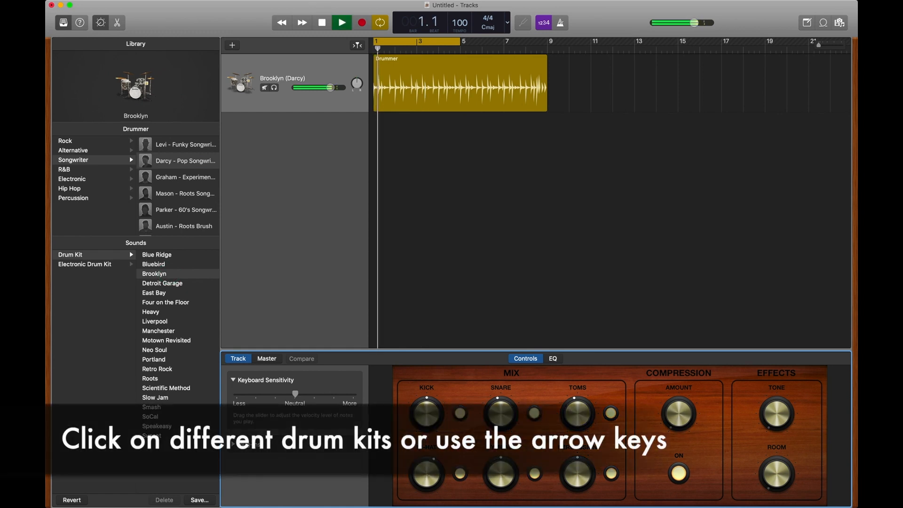
left_click(170, 282)
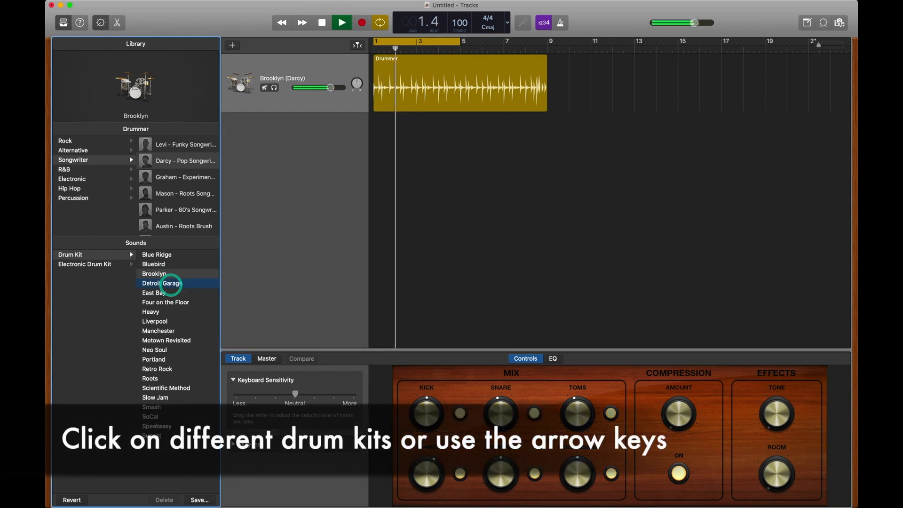
key("Down")
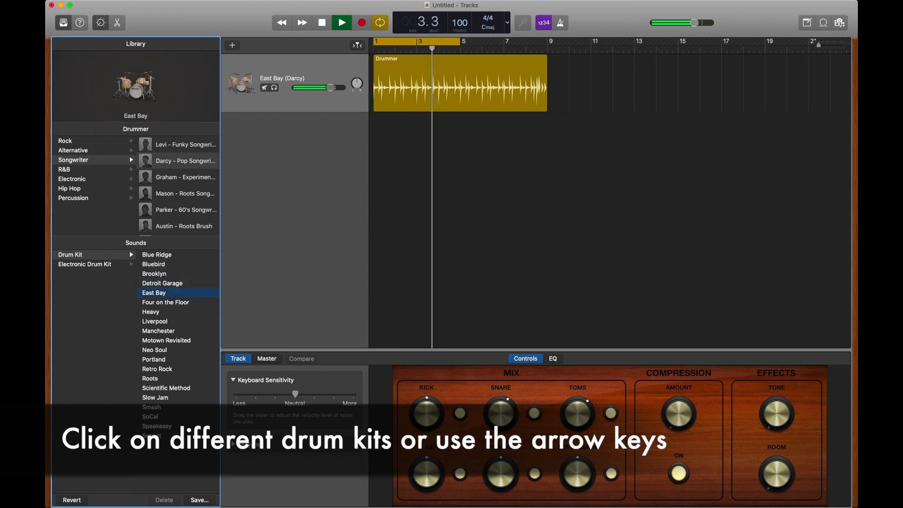
key("Down")
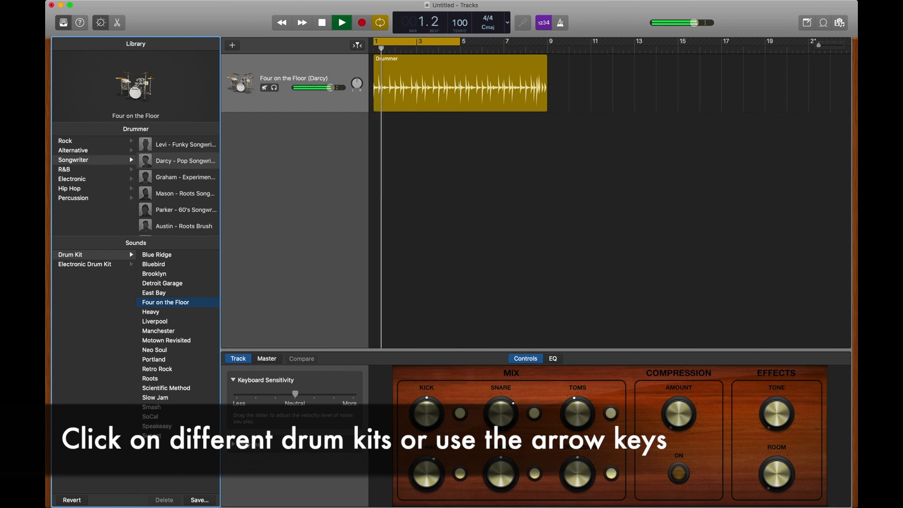
key("space")
Step through the Detroit Garage, Brooklyn and Bluebird kits with playback stopped, finishing on the Heavy kit.
left_click(168, 284)
left_click(165, 273)
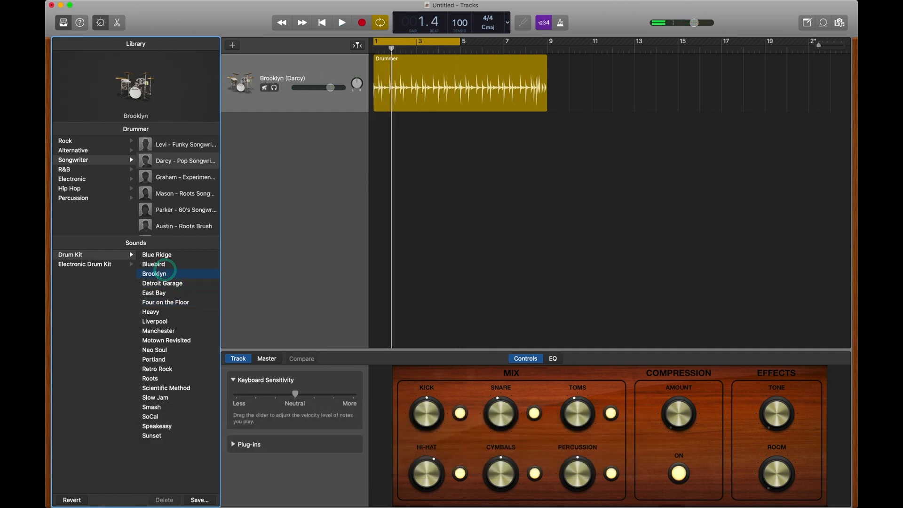
left_click(165, 264)
left_click(164, 274)
left_click(164, 312)
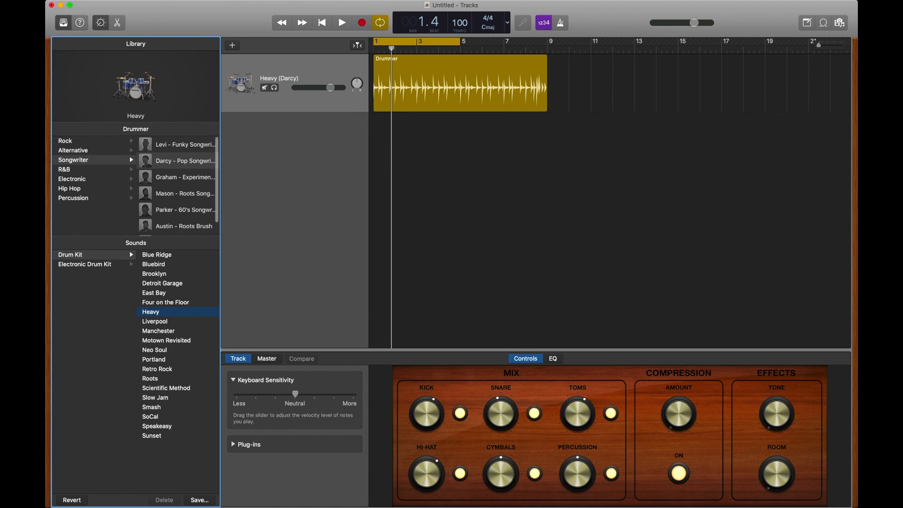
Switch to the experimental Songwriter drummer Graham and play back the resulting beat.
left_click(174, 177)
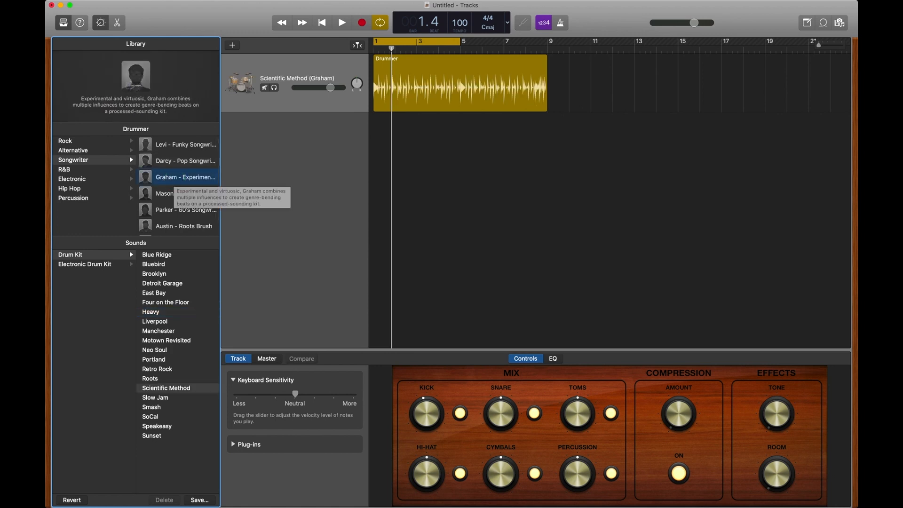
key("space")
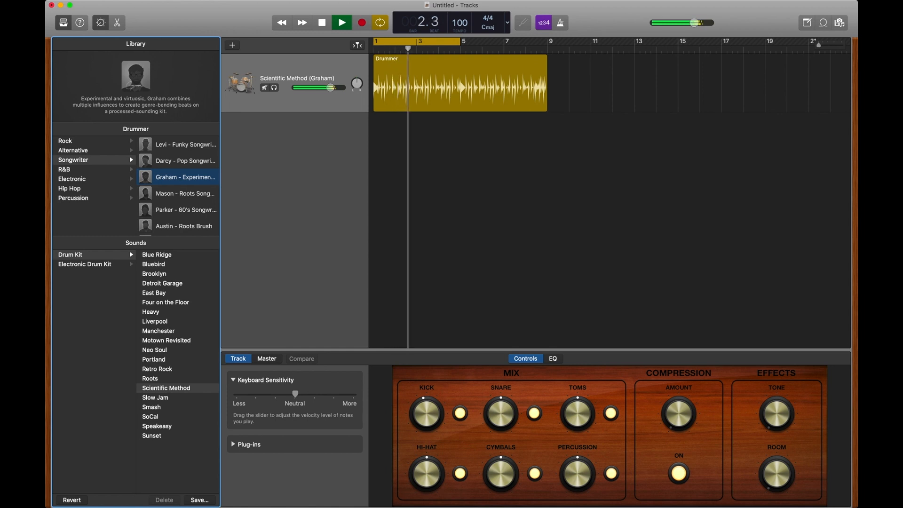
key("space")
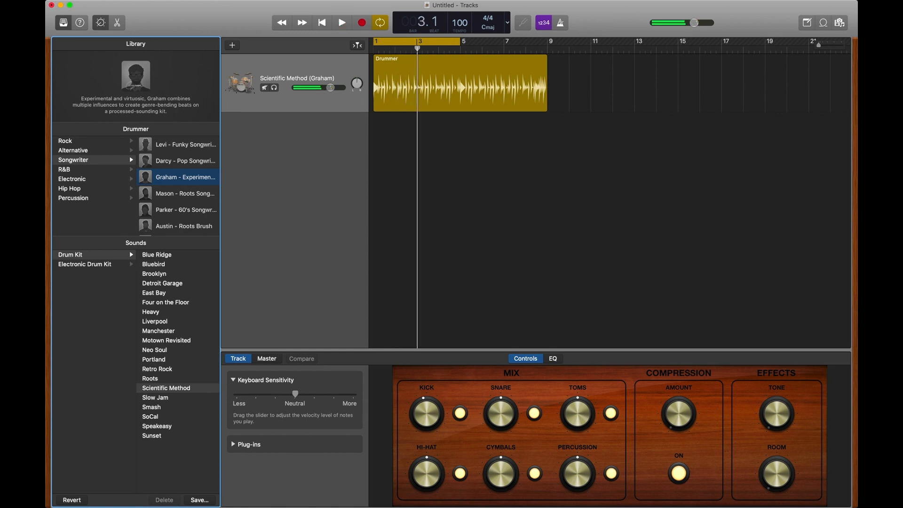
Switch to the roots Songwriter drummer Mason, audition the beat, and set the project tempo to 81.
key("Down")
key("space")
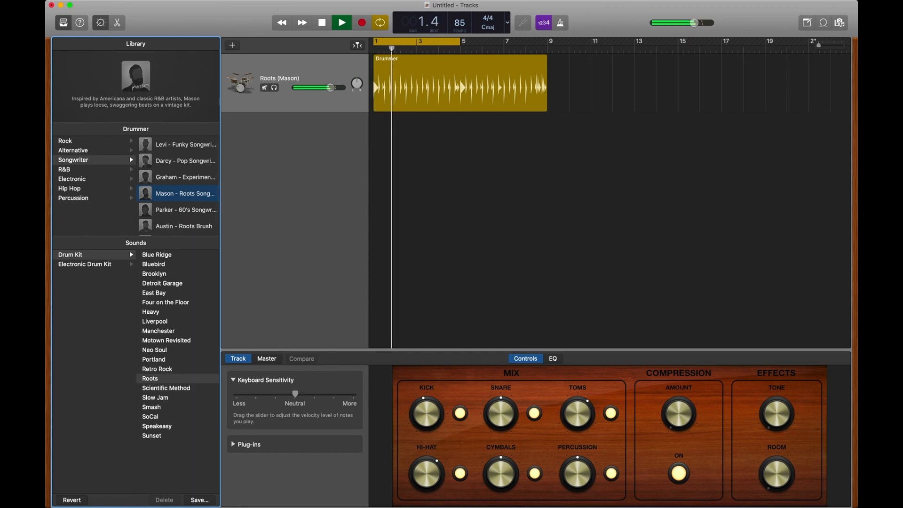
key("space")
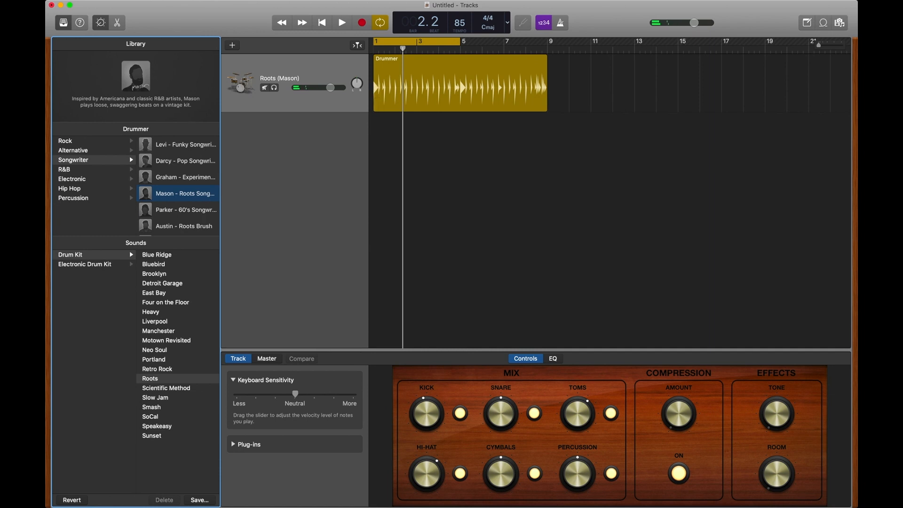
mouse_move(460, 23)
left_mouse_down()
mouse_move(453, 66)
mouse_move(457, 24)
left_mouse_up()
Open the Drummer region in the editor and audition its beat at the loud, complex extreme and the loud, simple extreme.
double_click(480, 82)
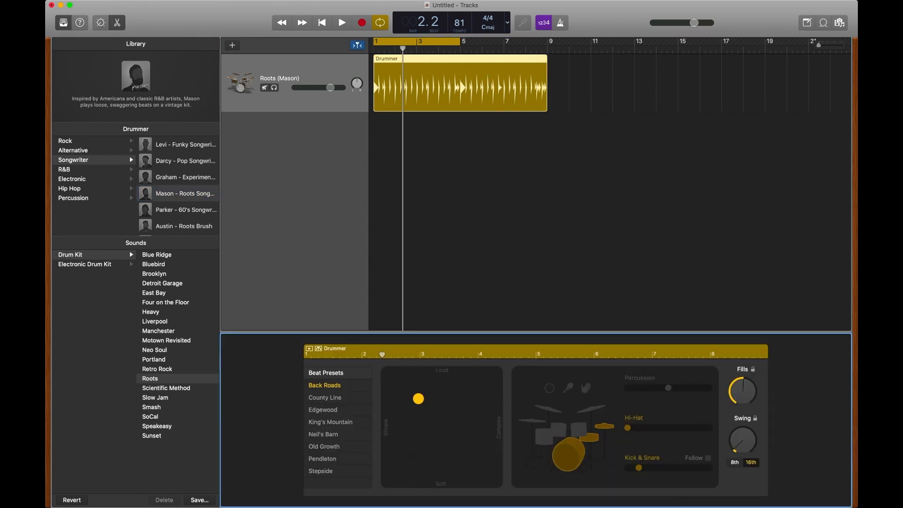
left_click_drag(419, 399, 497, 373)
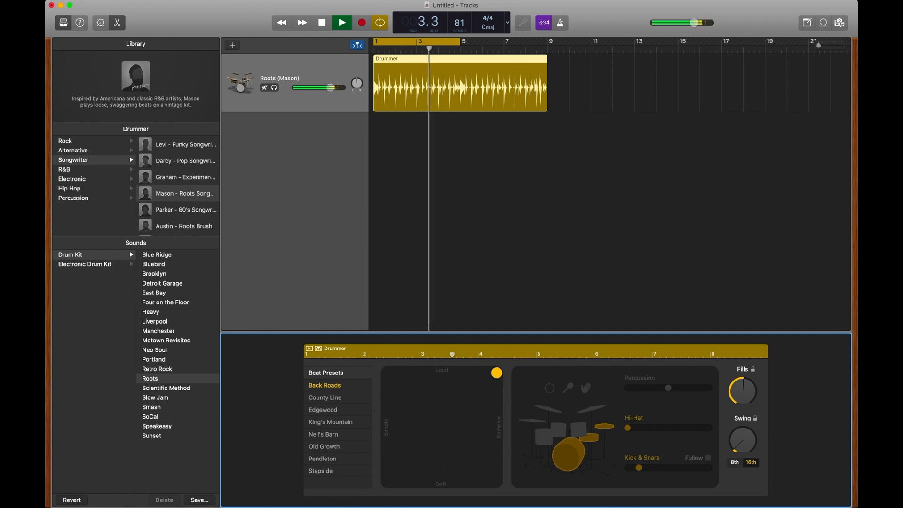
left_click(496, 373)
left_click_drag(497, 373, 386, 372)
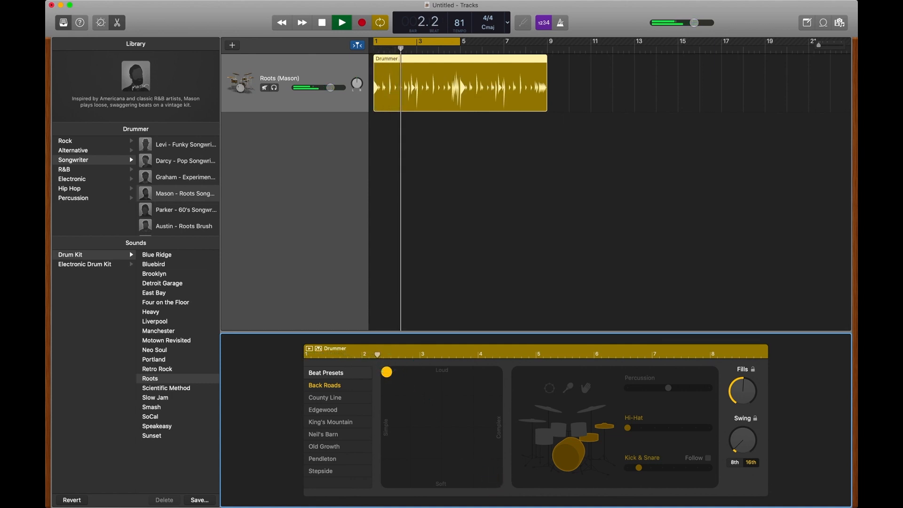
key("space")
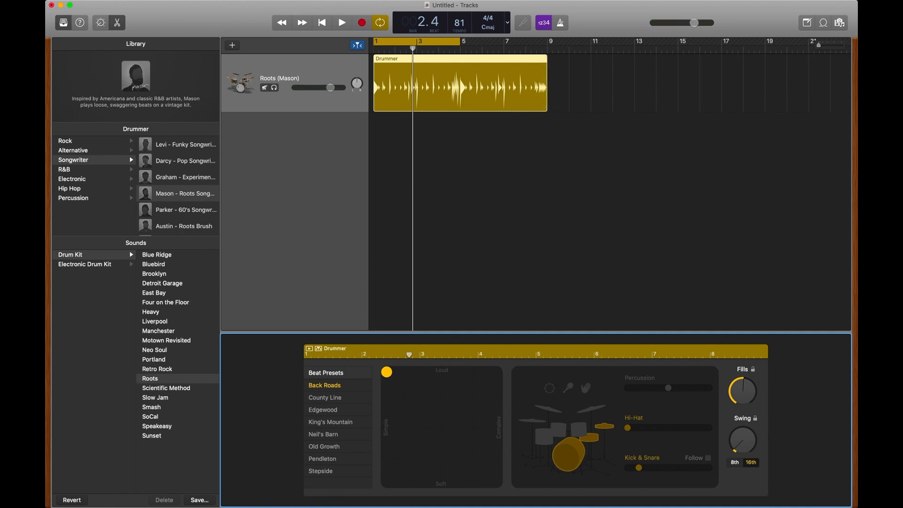
With cycling turned off, shorten the Drummer region to one bar and add another Drummer region starting at bar 2.
left_click(447, 43)
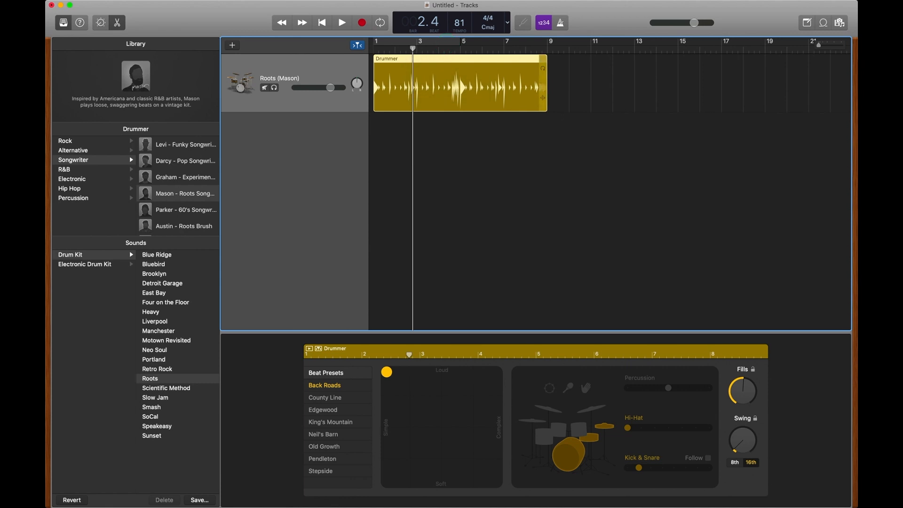
left_click_drag(543, 101, 394, 107)
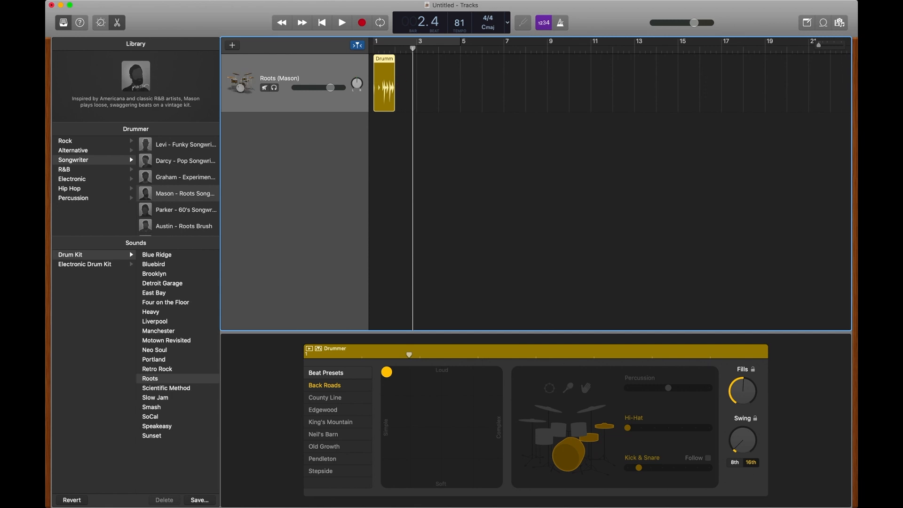
left_click(400, 83)
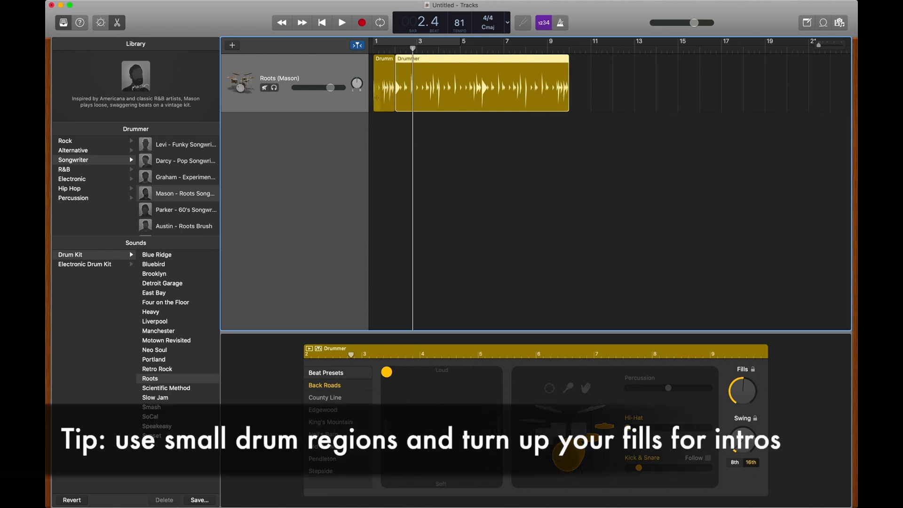
Set the one-bar region's beat to loudest and most complex, and center the second region's beat on both the loudness and complexity axes.
left_click(383, 81)
left_click(427, 84)
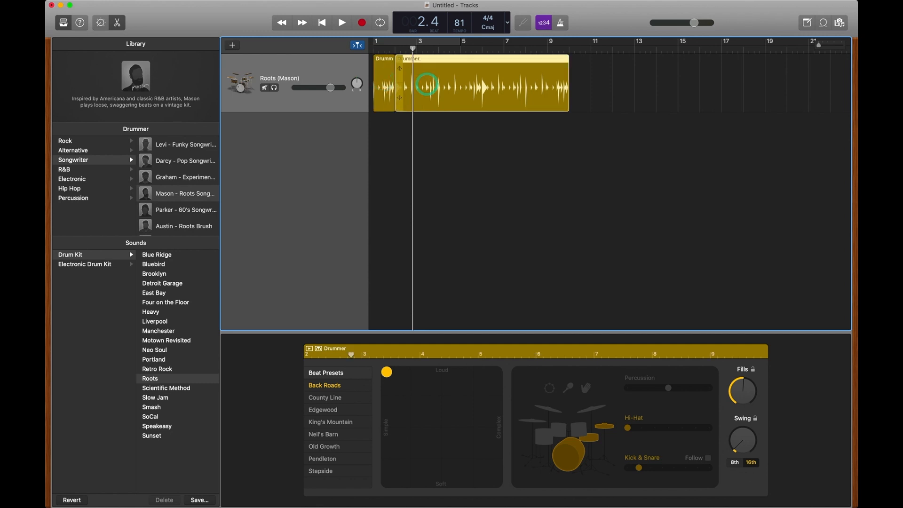
left_click_drag(387, 372, 366, 361)
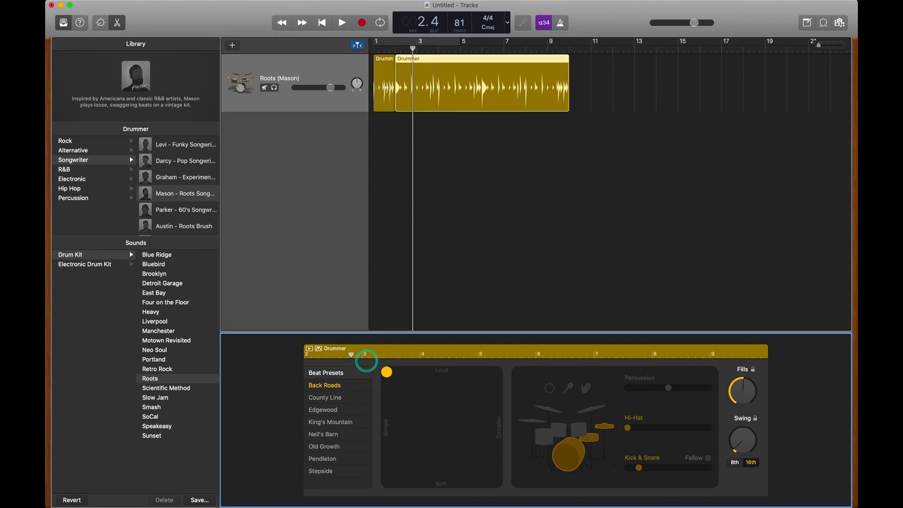
left_click(381, 80)
left_click_drag(387, 372, 500, 372)
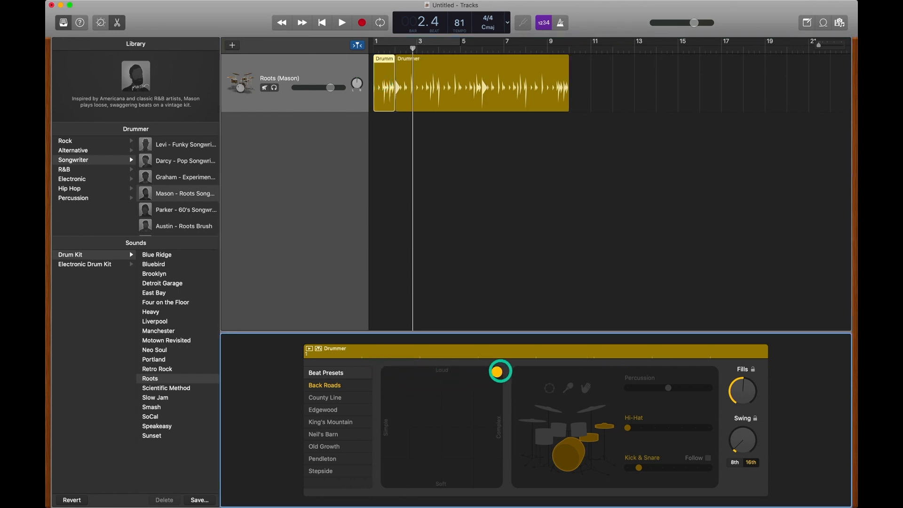
left_click(477, 90)
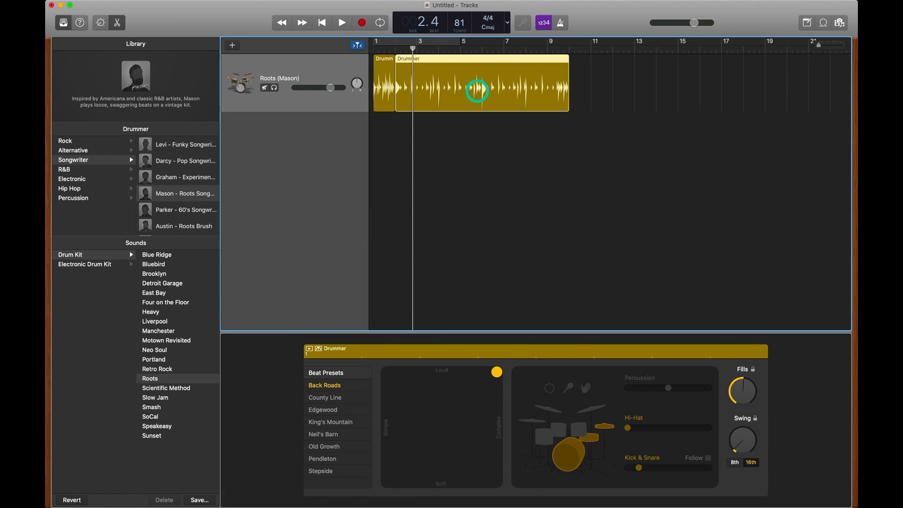
left_click_drag(387, 372, 443, 427)
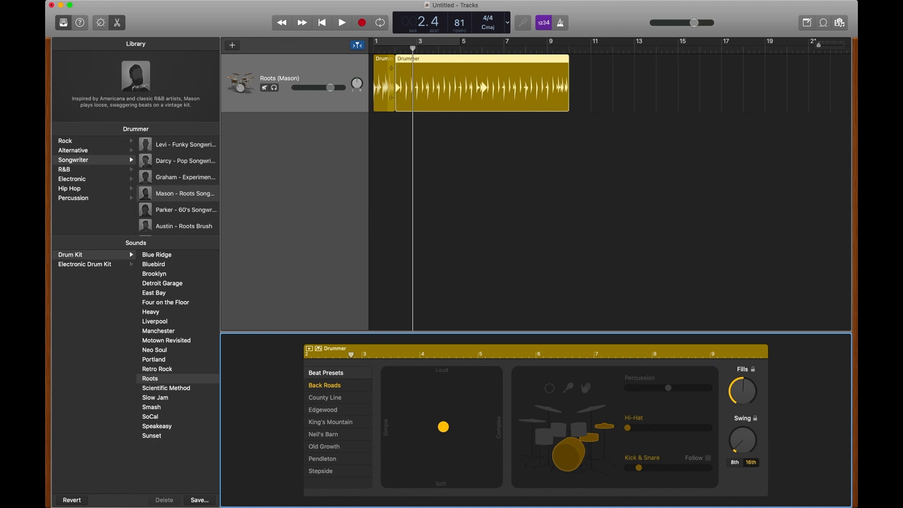
Turn the fills of the one-bar intro region up to maximum.
left_click(384, 85)
left_click_drag(743, 391, 732, 332)
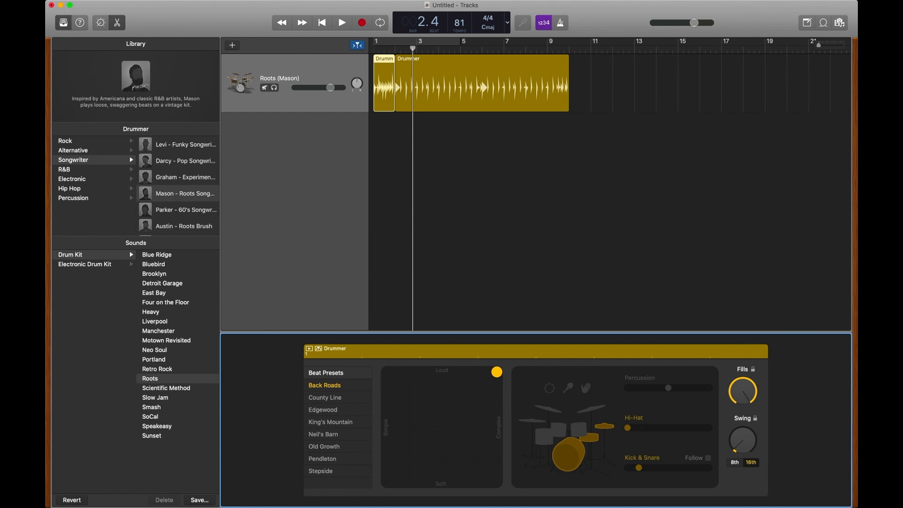
Set the project tempo to 101 with the Sunset kit and audition the intro into the main beat from the beginning.
left_click_drag(460, 23, 466, 5)
left_click_drag(466, 2, 466, 0)
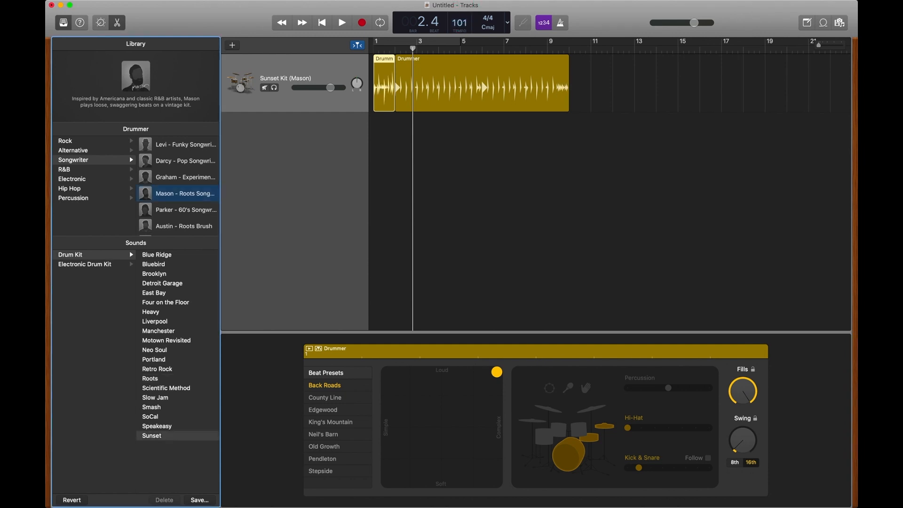
key("Return")
key("space")
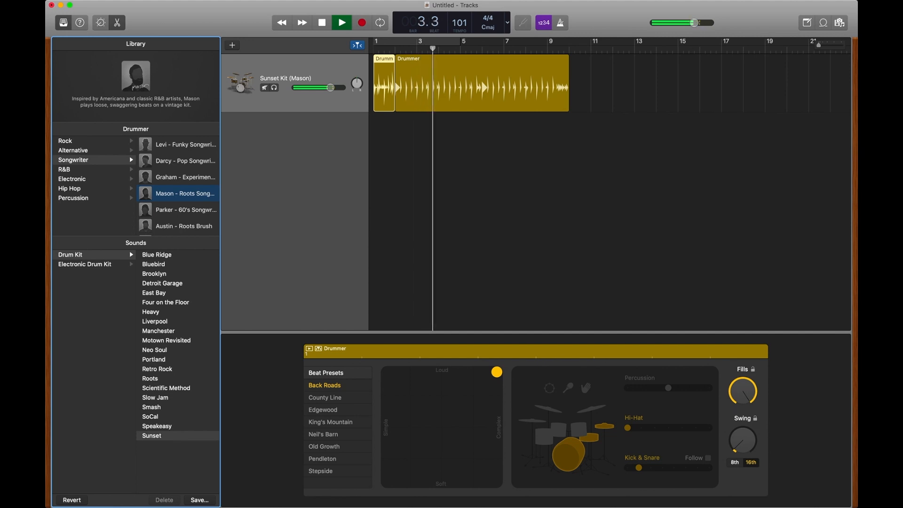
key("space")
Shorten the Drummer region at bar 2 to four bars and add another Drummer region starting at bar 6.
left_click(384, 86)
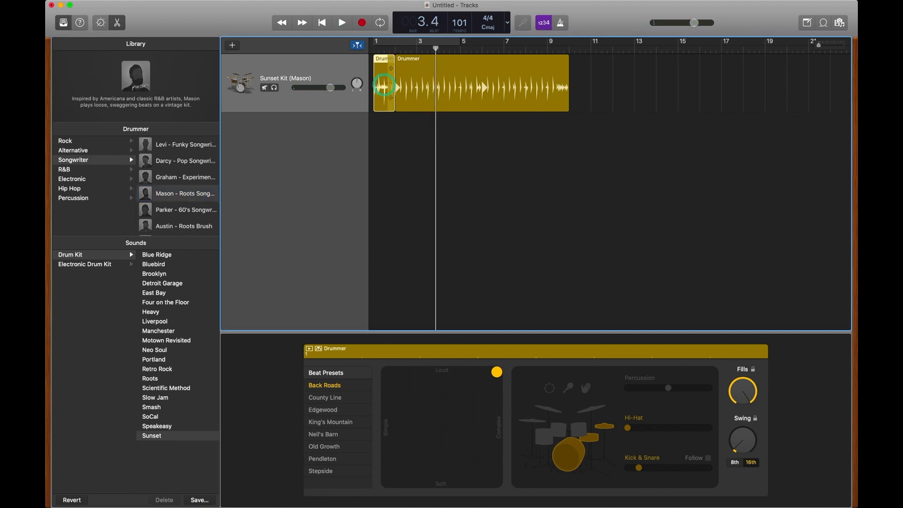
left_click(456, 88)
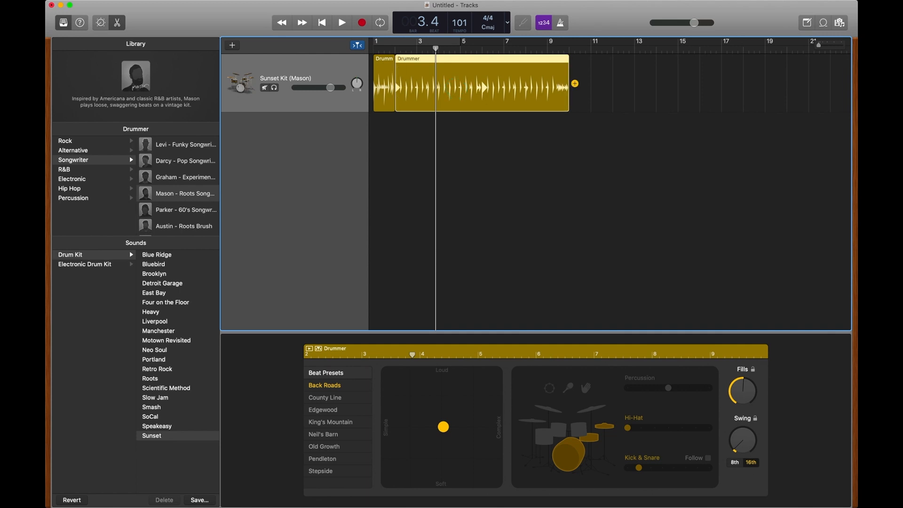
left_click_drag(567, 98, 481, 97)
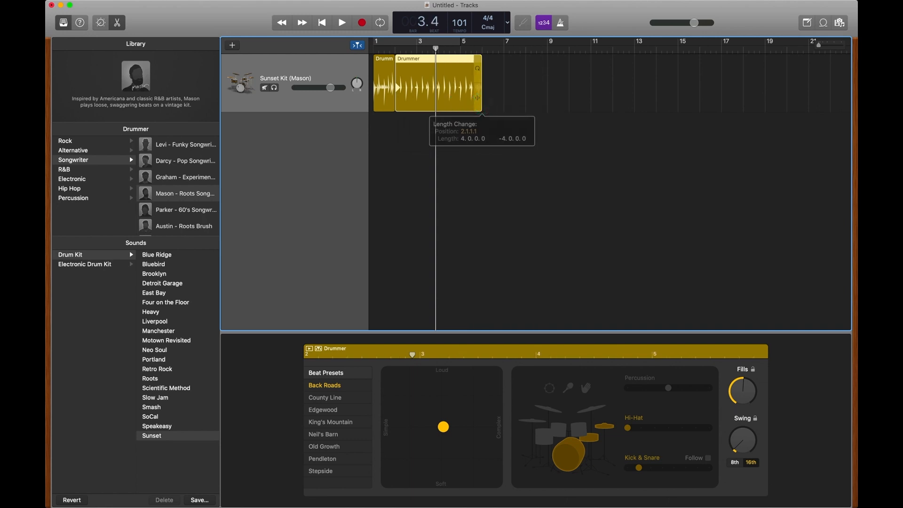
left_click(488, 84)
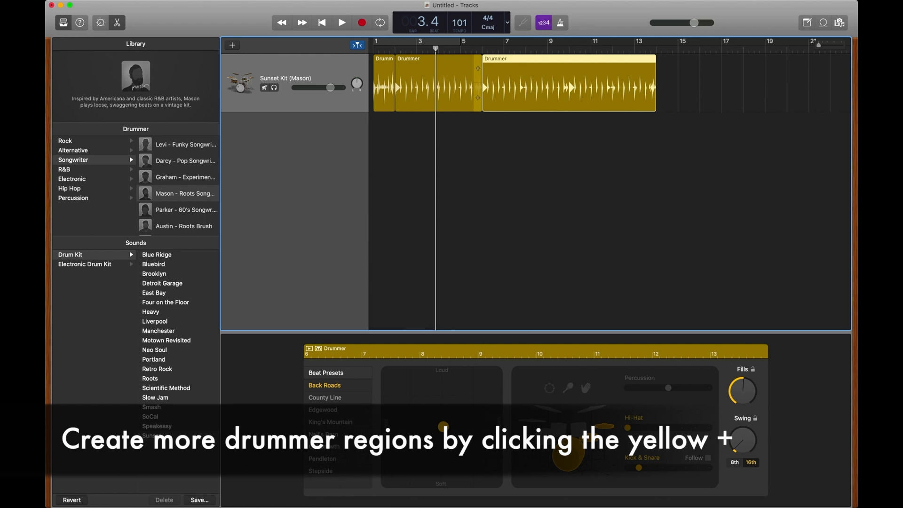
Switch the bar-6 region from hi-hat to cymbals and audition the transition into it starting from bar 4.
left_click(454, 95)
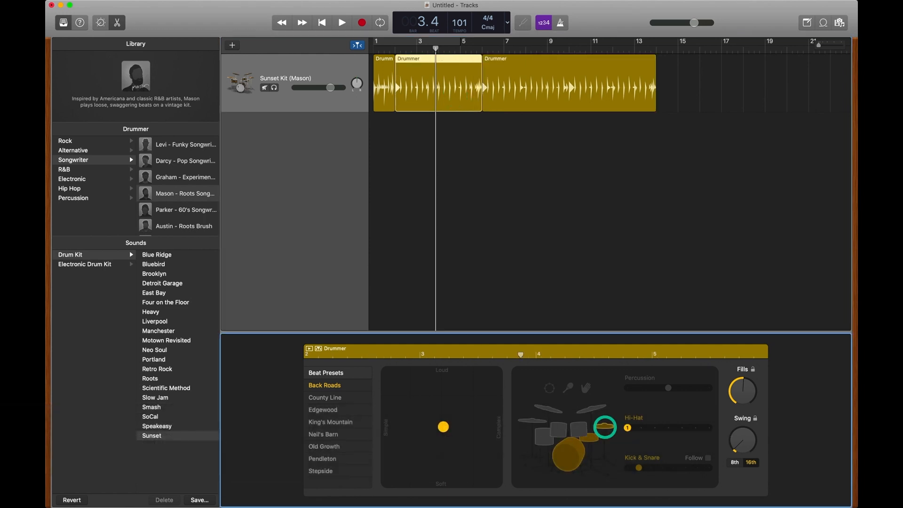
left_click(565, 91)
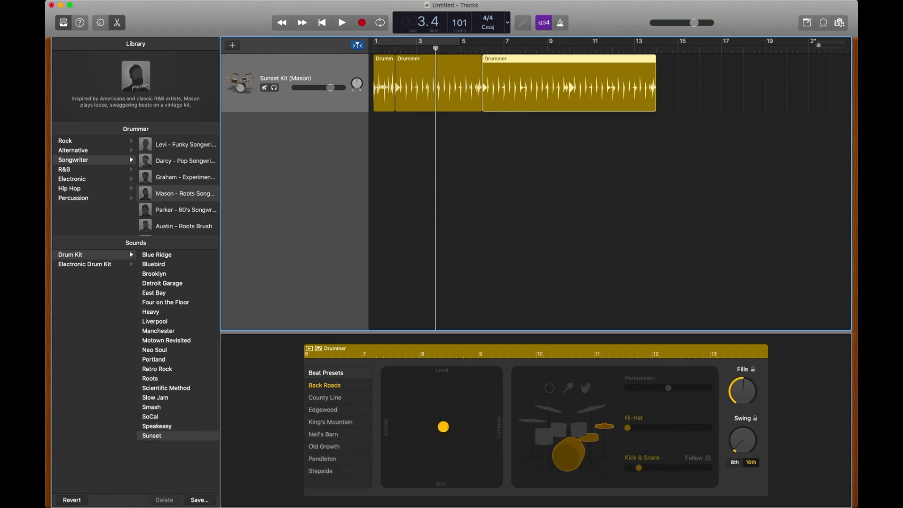
left_click(533, 419)
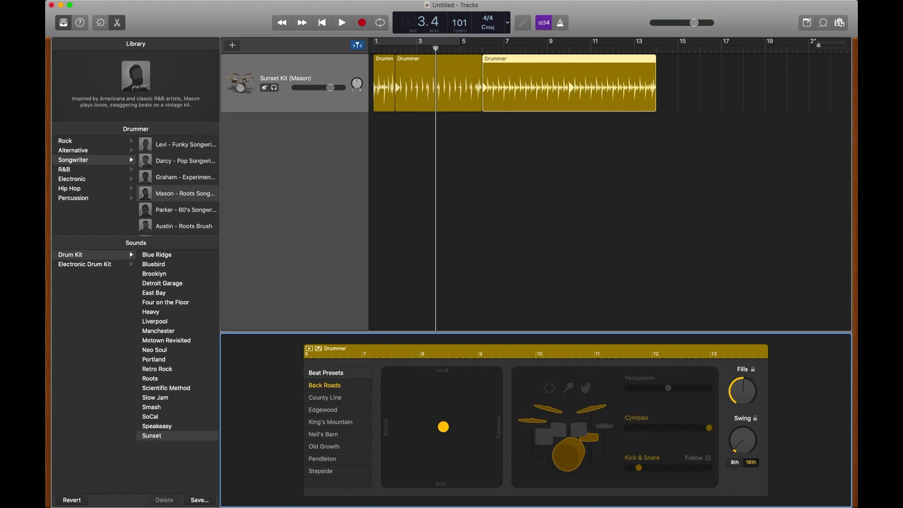
left_click(452, 49)
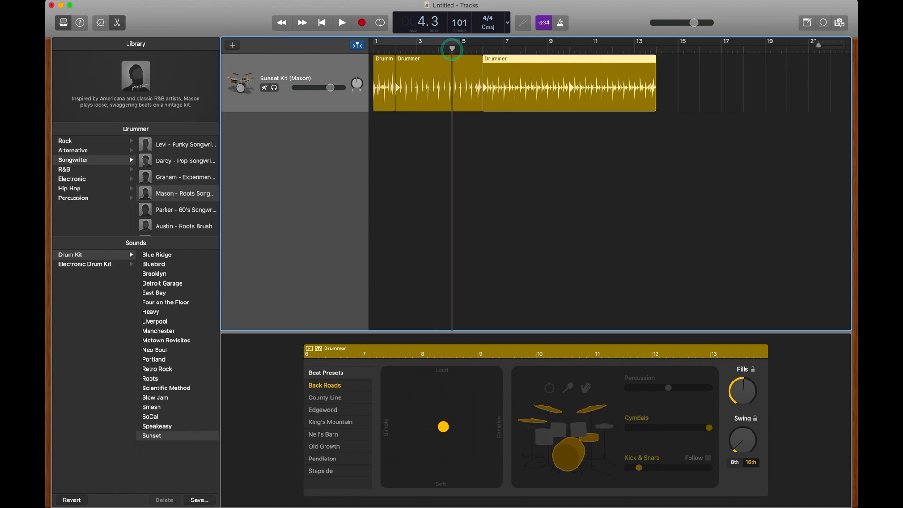
key("space")
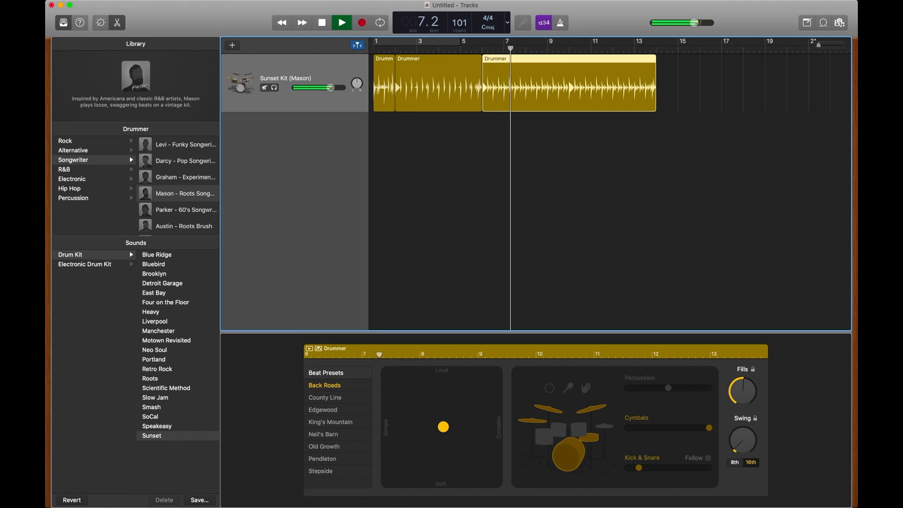
key("space")
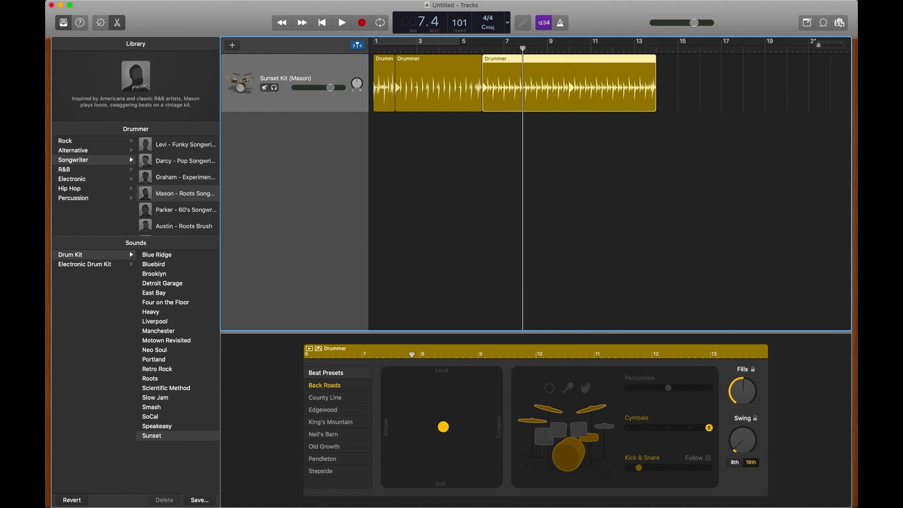
Shorten the bar-6 region to three bars, and try duplicating it just after itself before undoing the copy.
left_click_drag(653, 104, 541, 113)
left_click_drag(504, 89, 569, 91)
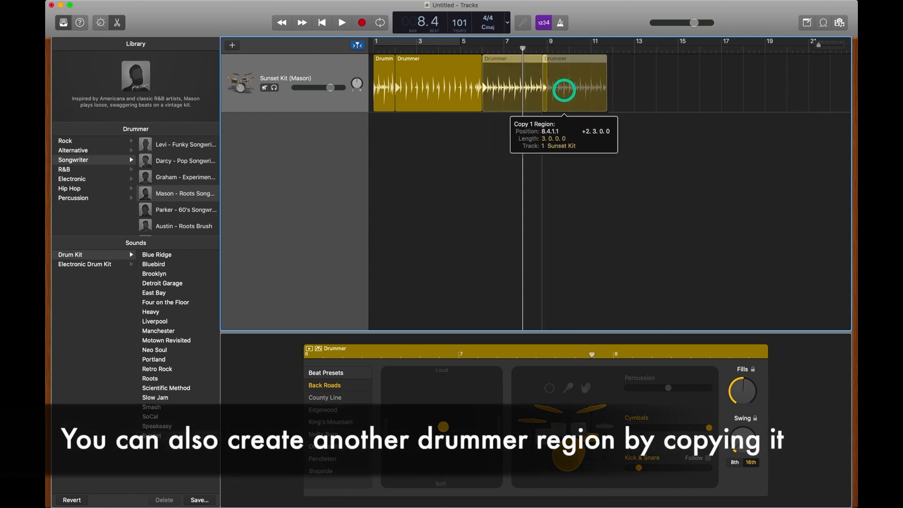
key("super+z")
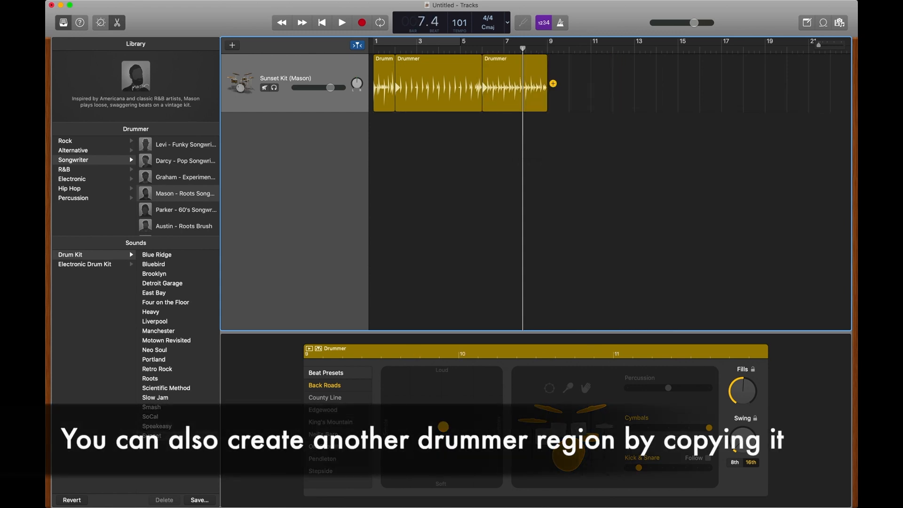
Add a two-bar Drummer region at bar 9 and set its cymbals to pattern 3.
left_click(554, 84)
left_click_drag(720, 100, 591, 93)
left_click_drag(709, 428, 667, 428)
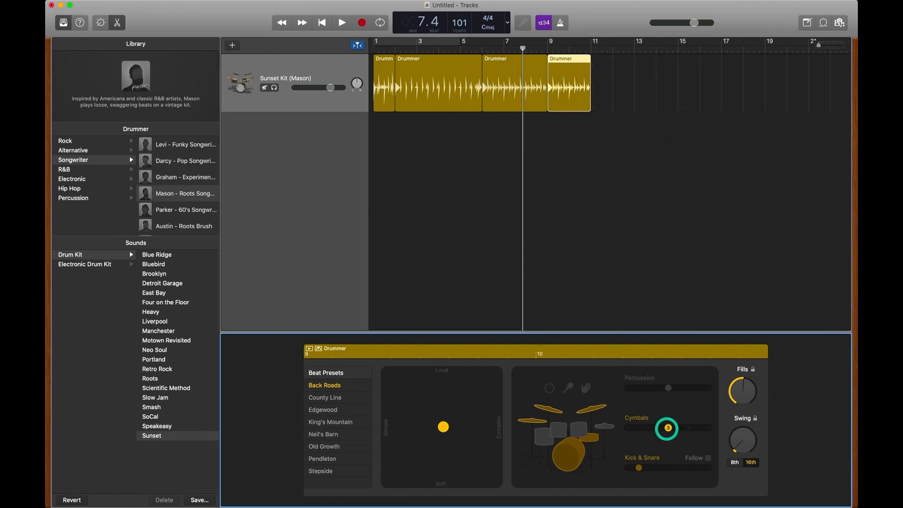
left_click_drag(668, 428, 668, 427)
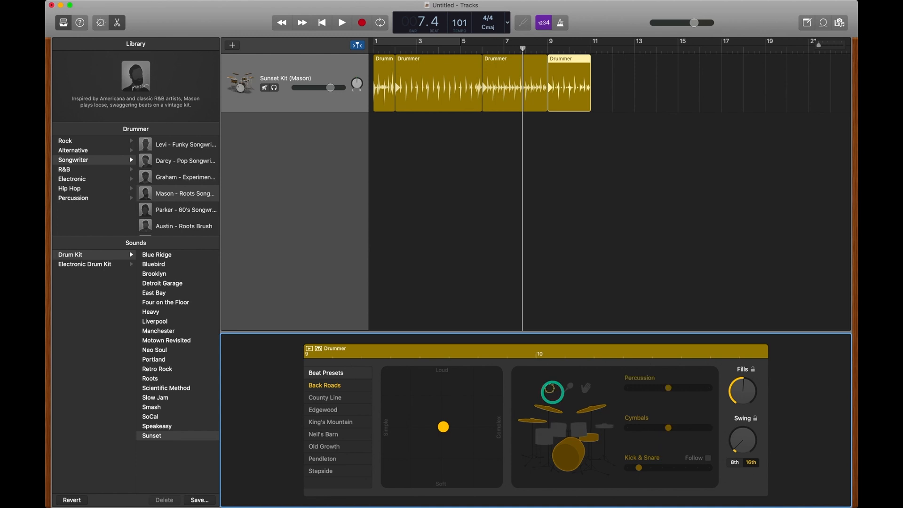
Add tambourine percussion to the bar-9 region and audition it.
mouse_move(655, 390)
left_mouse_down()
mouse_move(706, 390)
mouse_move(671, 390)
left_mouse_up()
left_click_drag(523, 49, 525, 49)
left_click(569, 85)
key("space")
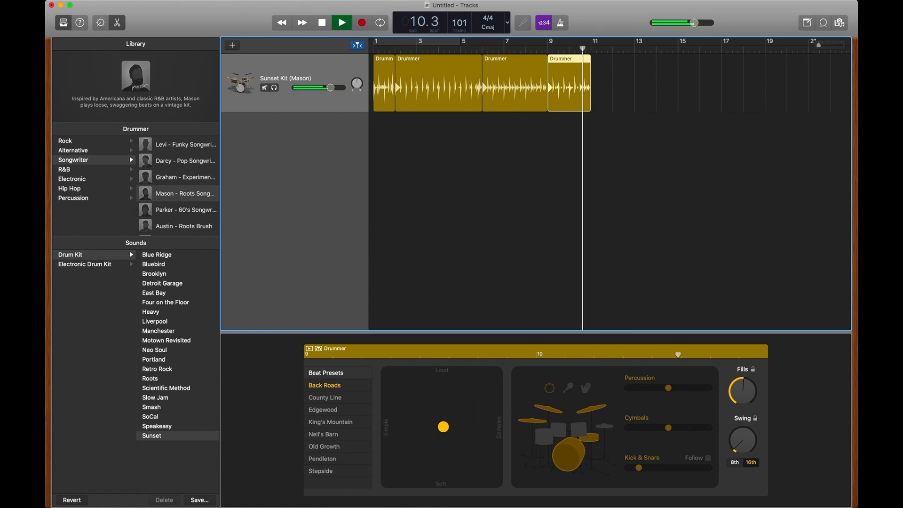
key("space")
Change the bar-9 region's percussion to handclaps and replace its cymbals with toms on pattern 3.
left_click(568, 389)
left_click(582, 392)
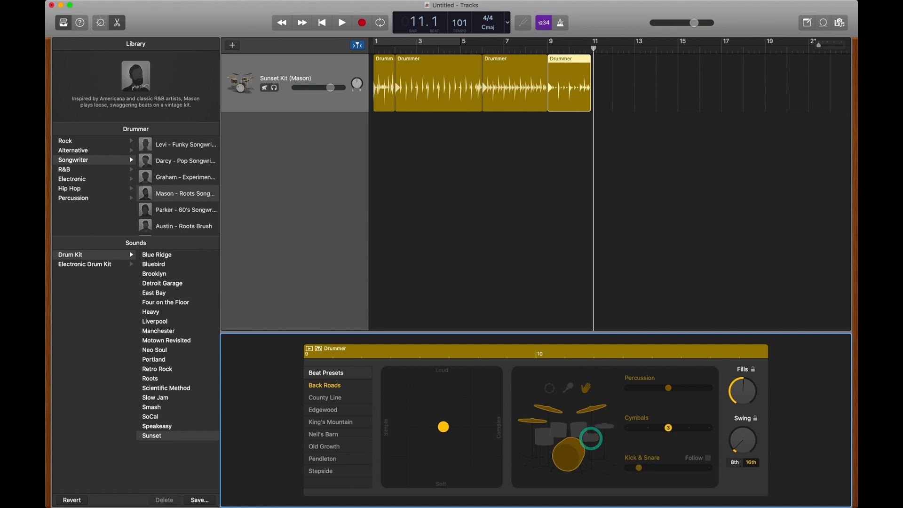
left_click(579, 429)
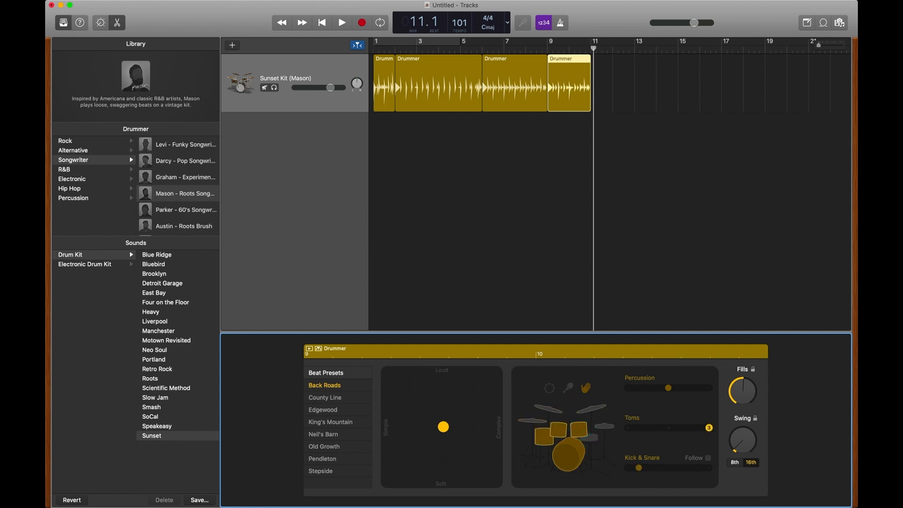
Divide the bar-9 region at bar 10, with toms off in the first half, and add a Drummer region starting at bar 11.
left_click_drag(567, 85, 585, 105)
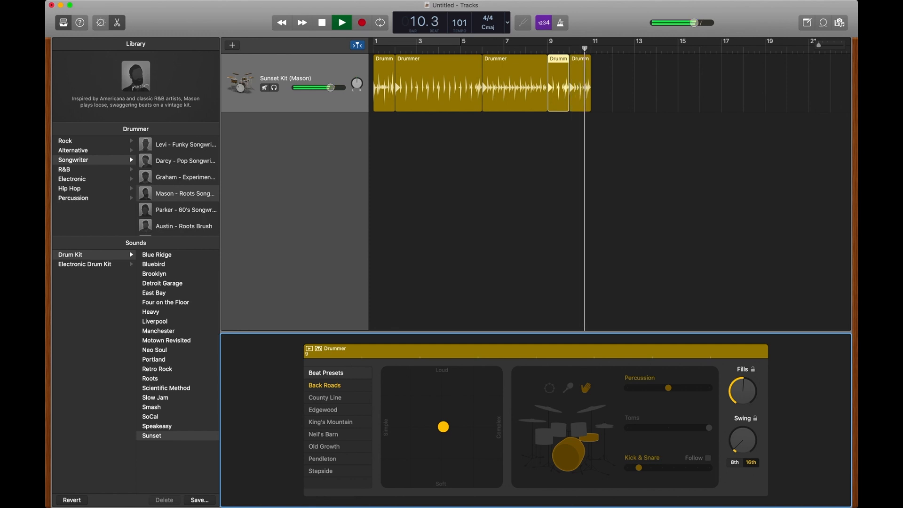
left_click(597, 83)
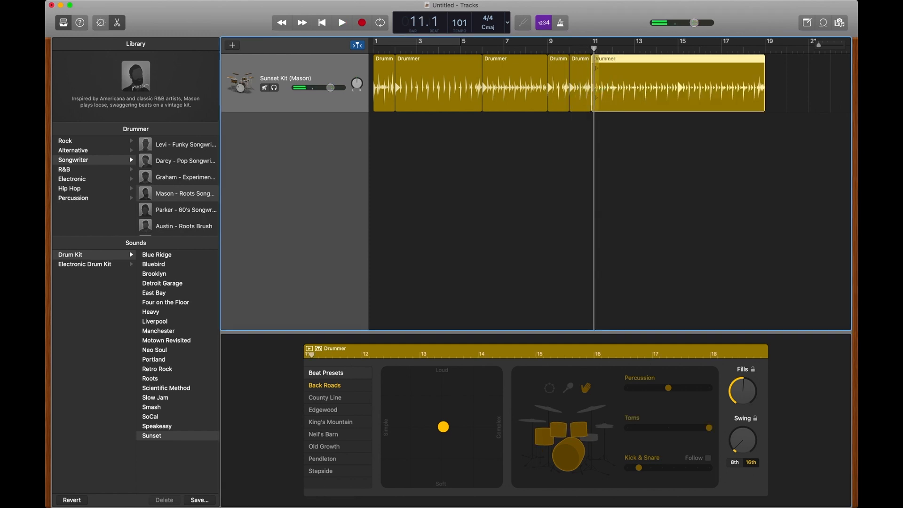
Set the bar-11 region's kick and snare to pattern 5 with toms off, and make its beat moderately louder and more complex.
left_click_drag(638, 467, 686, 468)
left_click(587, 51)
key("space")
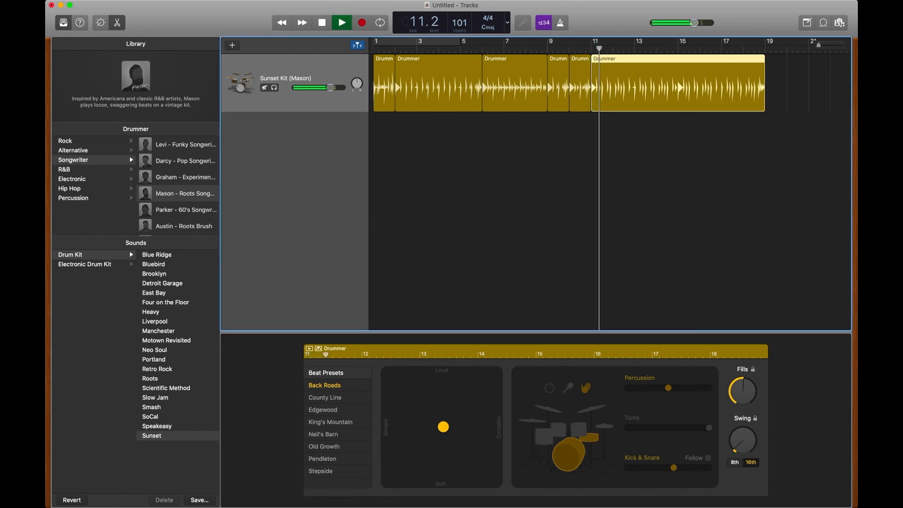
left_click_drag(443, 426, 472, 402)
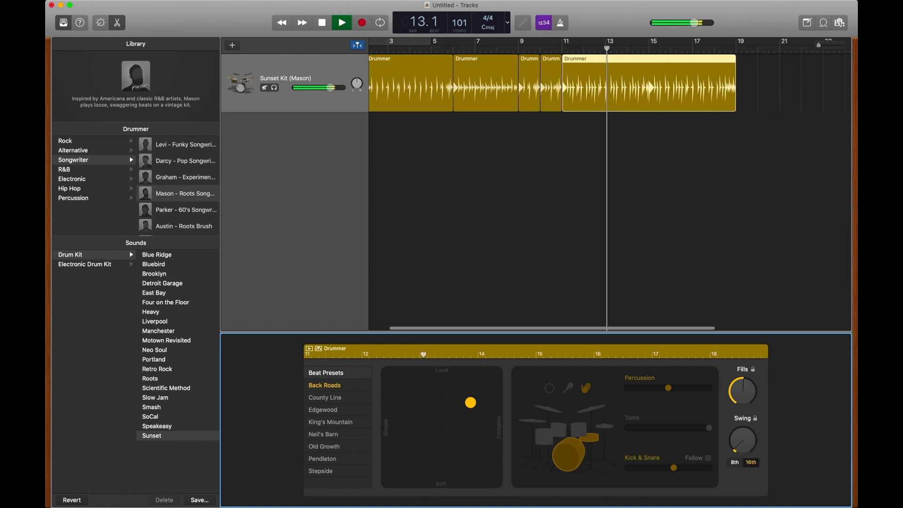
key("space")
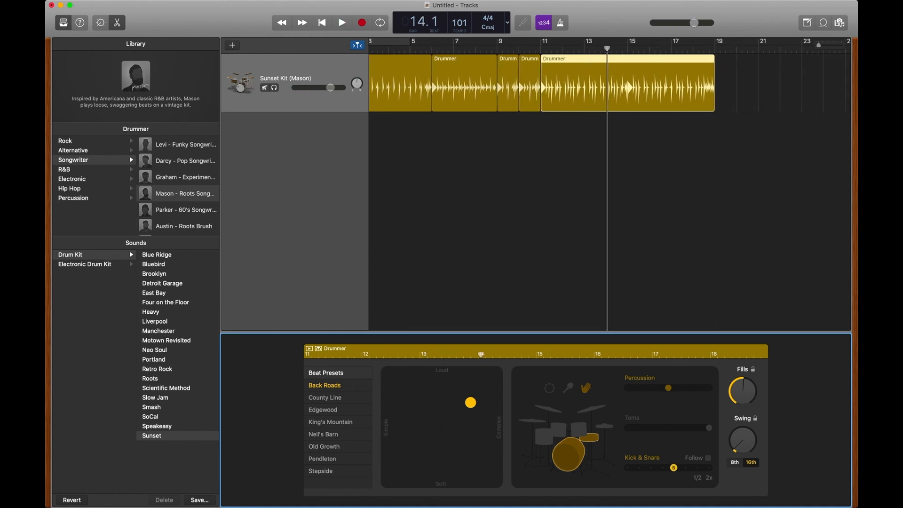
mouse_move(673, 469)
left_mouse_down()
mouse_move(707, 488)
mouse_move(682, 474)
left_mouse_up()
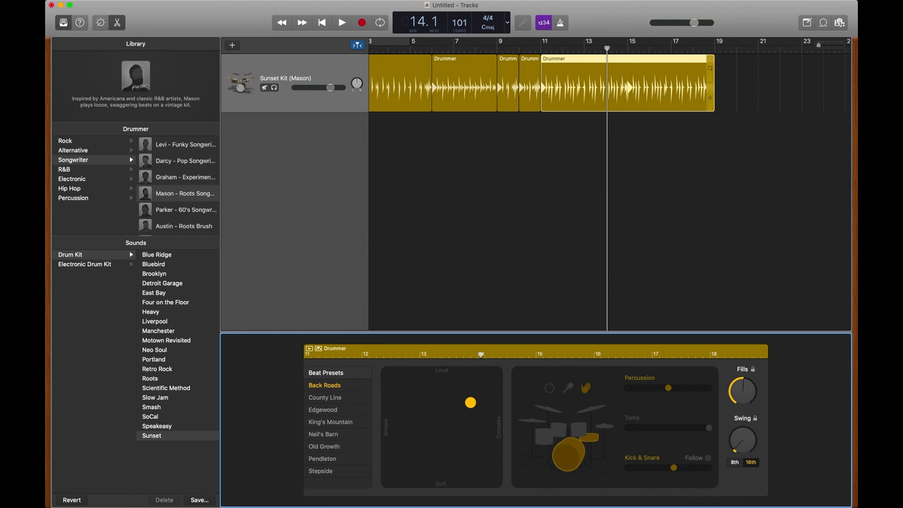
Shorten the bar-11 region to four bars and add another Drummer region starting at bar 15.
left_click_drag(712, 98, 623, 94)
left_click(633, 83)
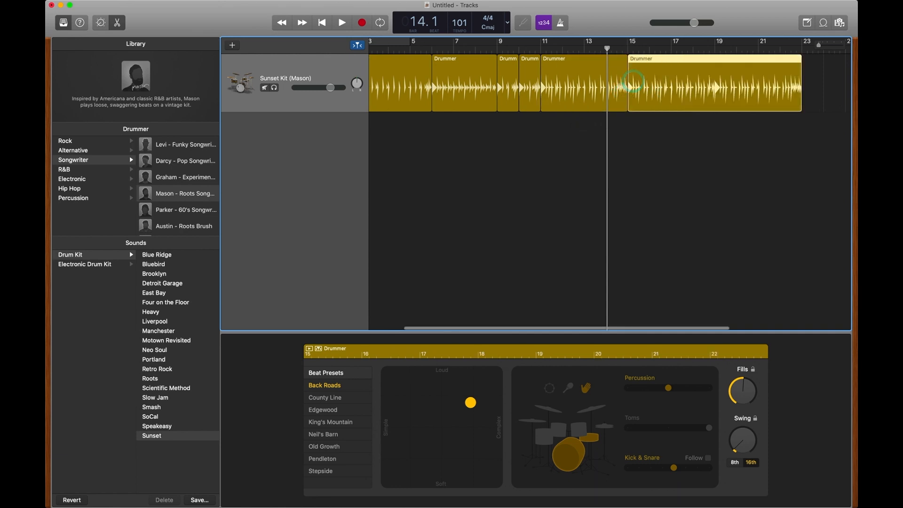
left_click(611, 83)
left_click(660, 89)
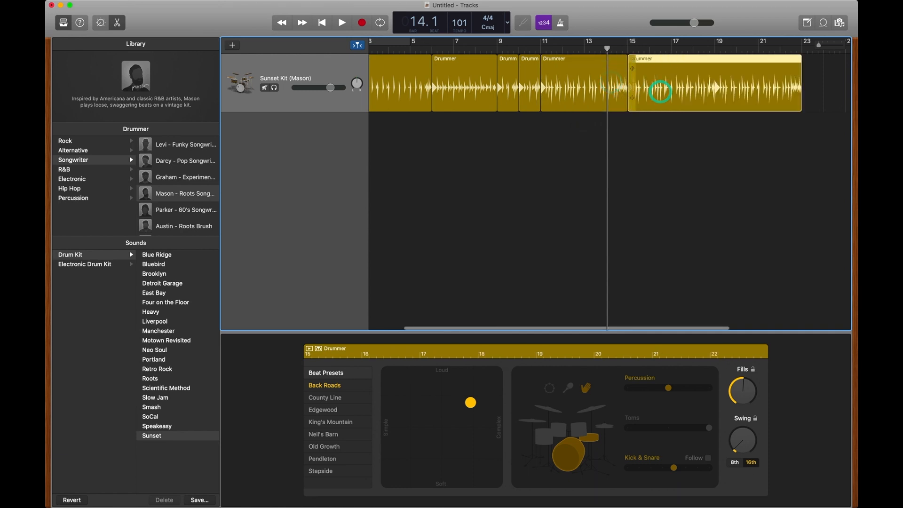
Set the bar-15 region's kick and snare to the half-time (1/2) pattern and audition the change into it.
left_click_drag(673, 467, 697, 475)
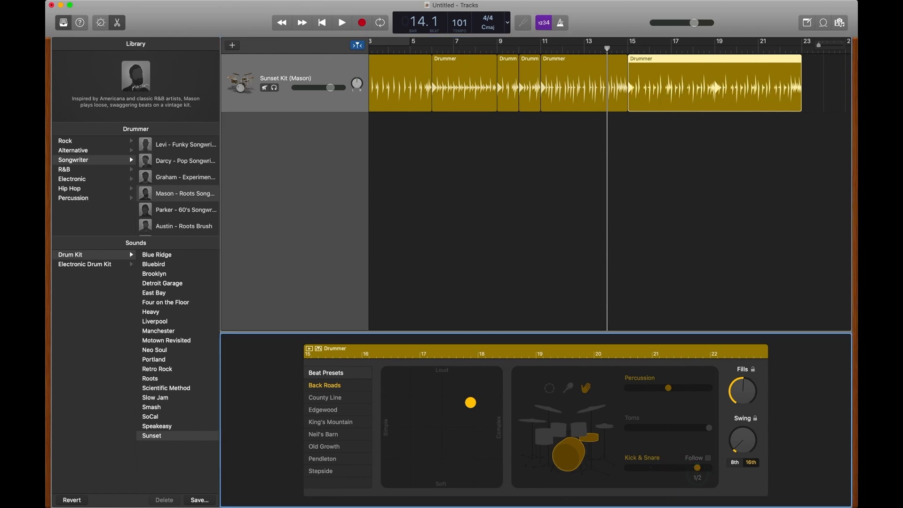
key("space")
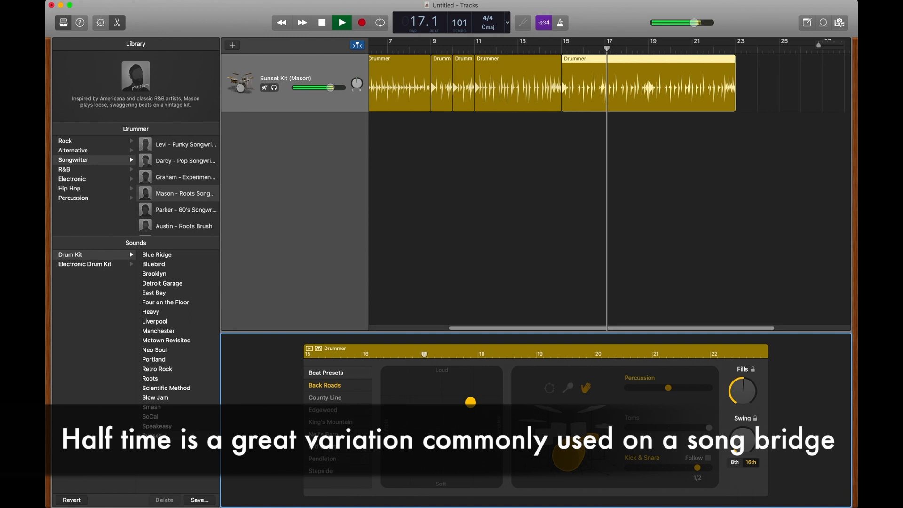
key("space")
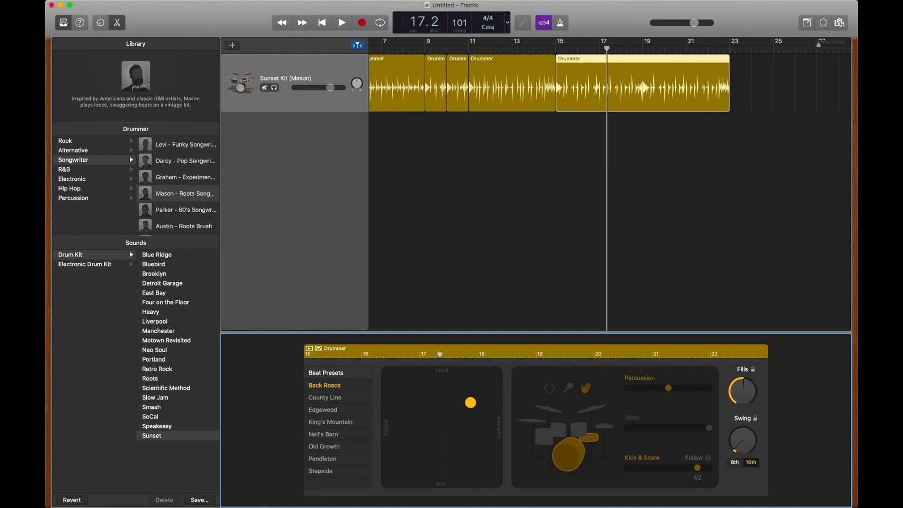
Set the bar-15 region's kick and snare to the double-time (2x) pattern and audition it from bar 14.
left_click(534, 48)
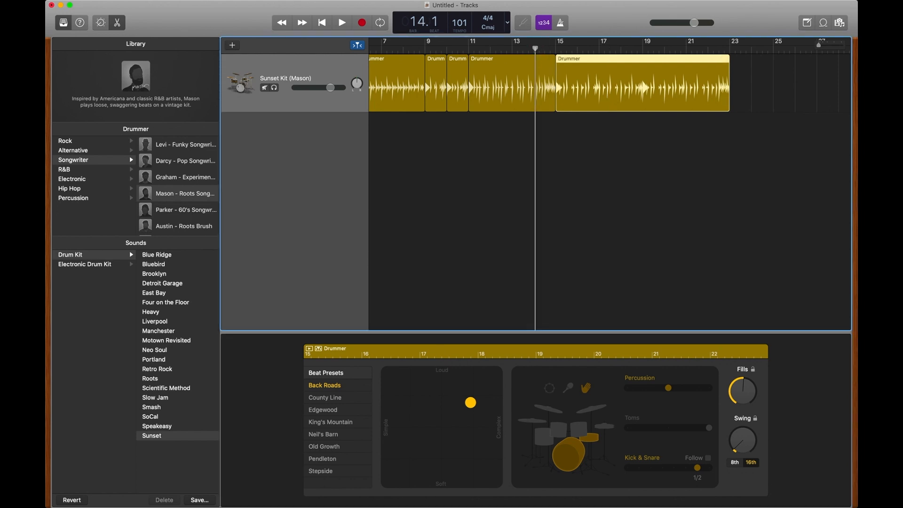
left_click_drag(697, 468, 716, 478)
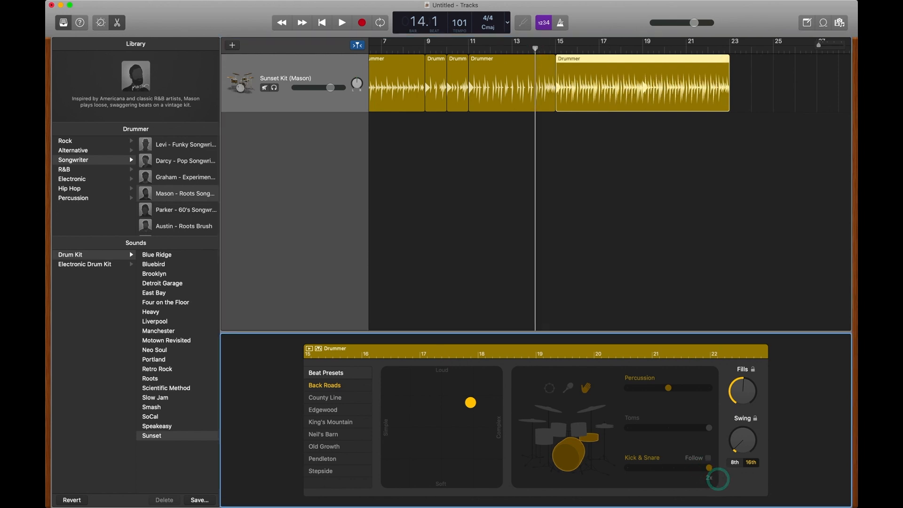
left_click(524, 80)
left_click(598, 86)
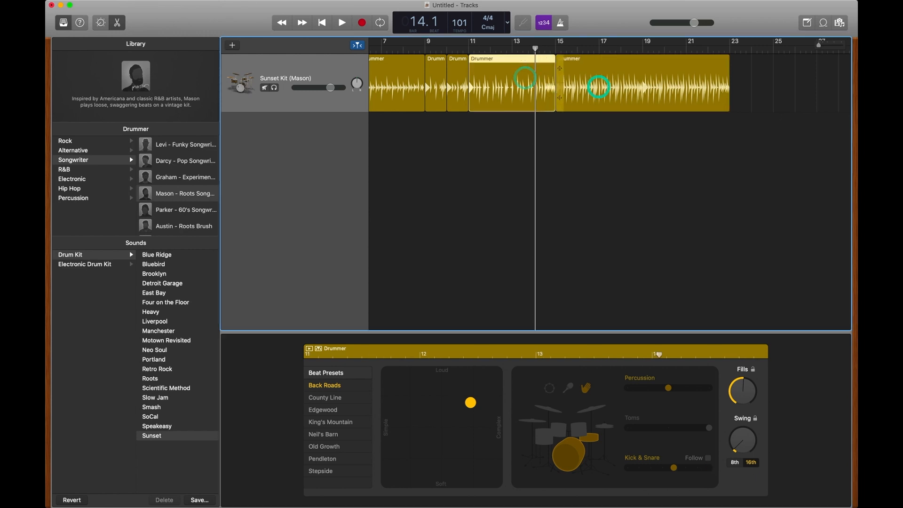
key("space")
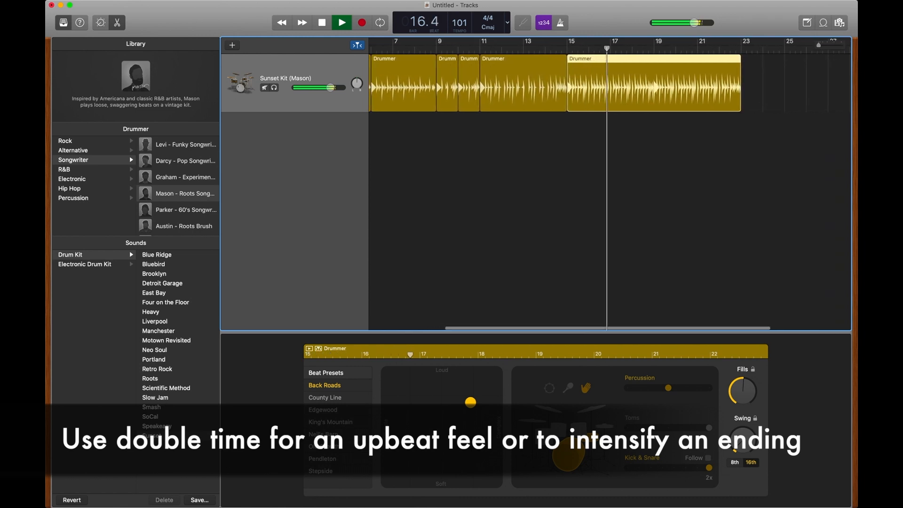
Stop playback and reduce the fills of the bar-15 Drummer region.
key("space")
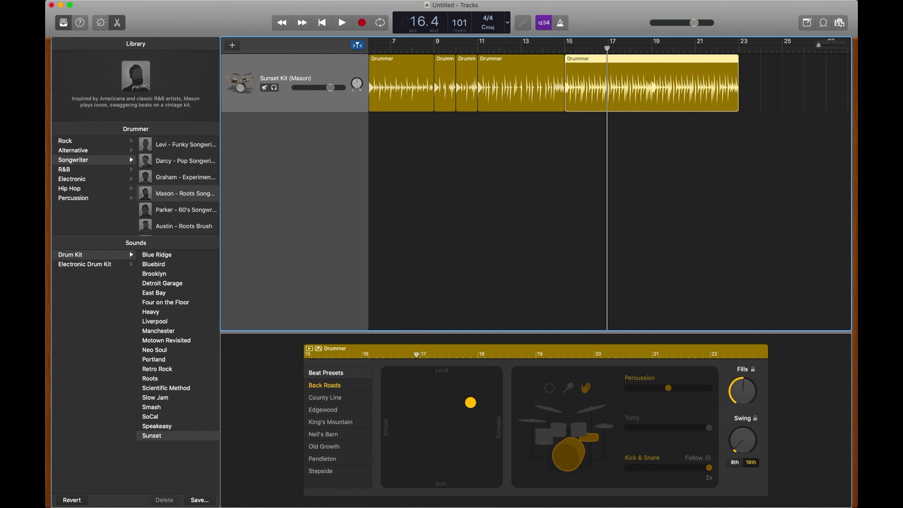
left_click_drag(743, 438, 723, 438)
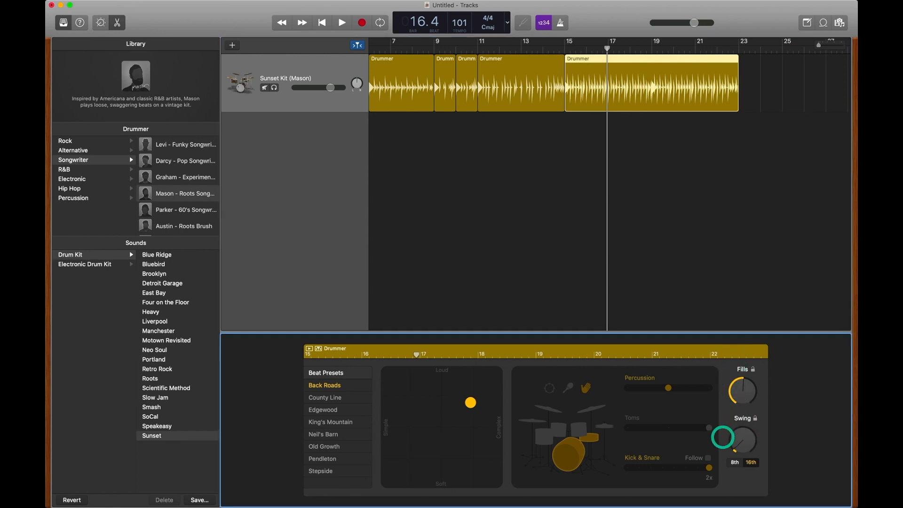
left_click_drag(740, 393, 719, 403)
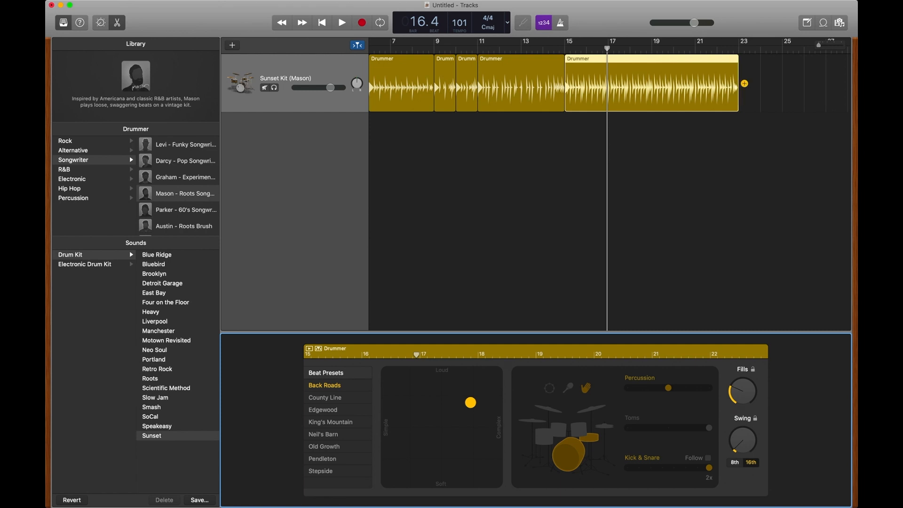
Shorten the bar-15 region to one bar, loop it to about bar 24, and audition the loop from bar 15.
left_click_drag(737, 98, 583, 101)
left_click_drag(584, 61, 770, 80)
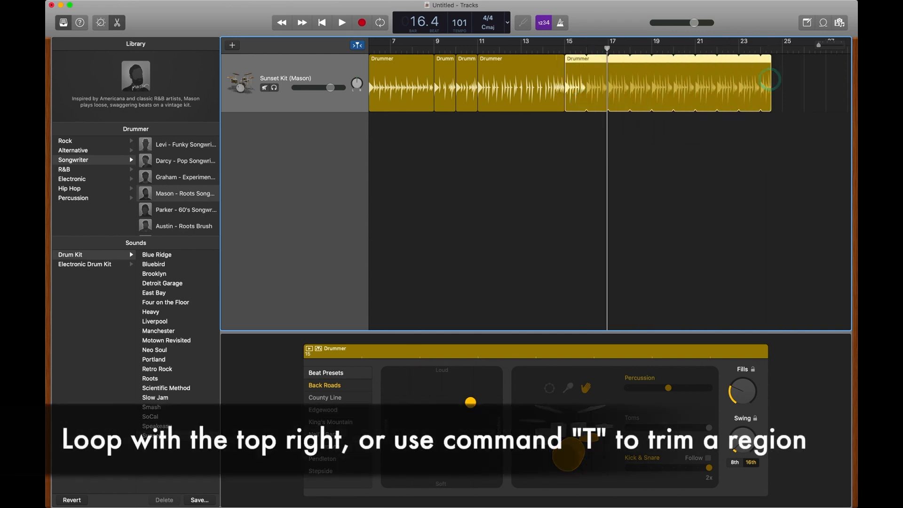
left_click(565, 52)
key("space")
scroll(565, 53, "left", 1)
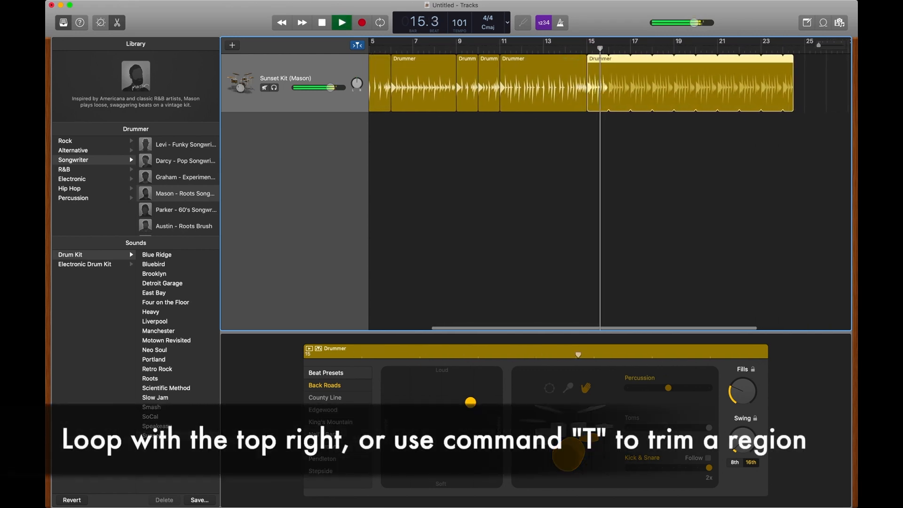
key("space")
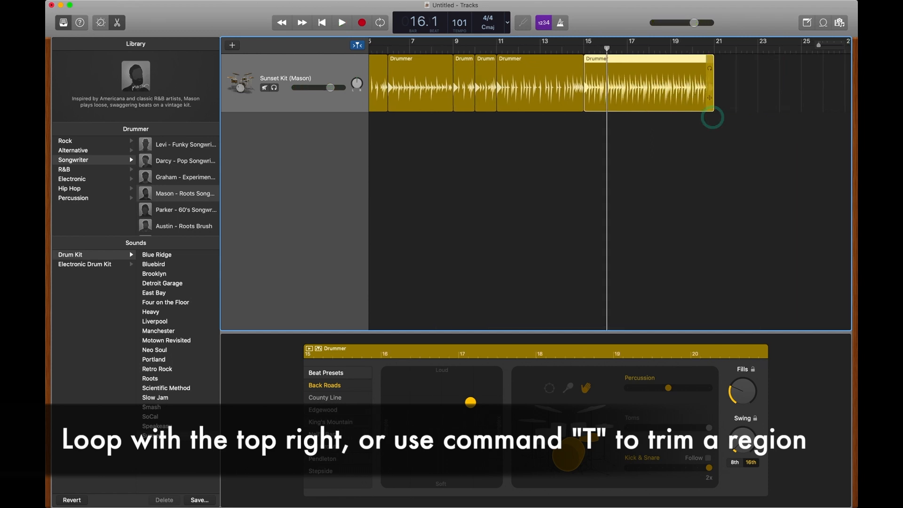
Split the bar-15 Drummer region at bar 20 and delete the piece after the split.
left_click(692, 47)
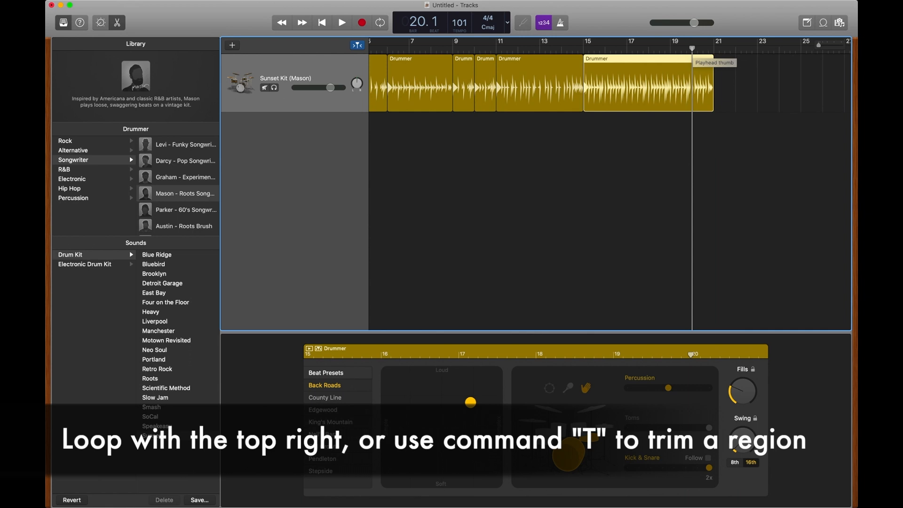
key("super+t")
left_click(706, 90)
key("Delete")
Copy the bar-15 region to bar 21, leaving a one-bar gap, and audition the break from bar 18.
left_click_drag(617, 92, 744, 82)
left_click(669, 49)
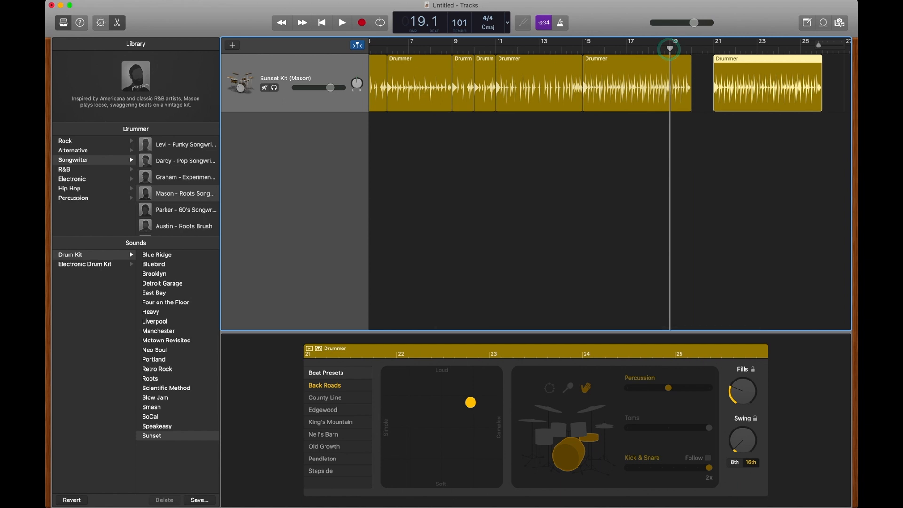
left_click(648, 49)
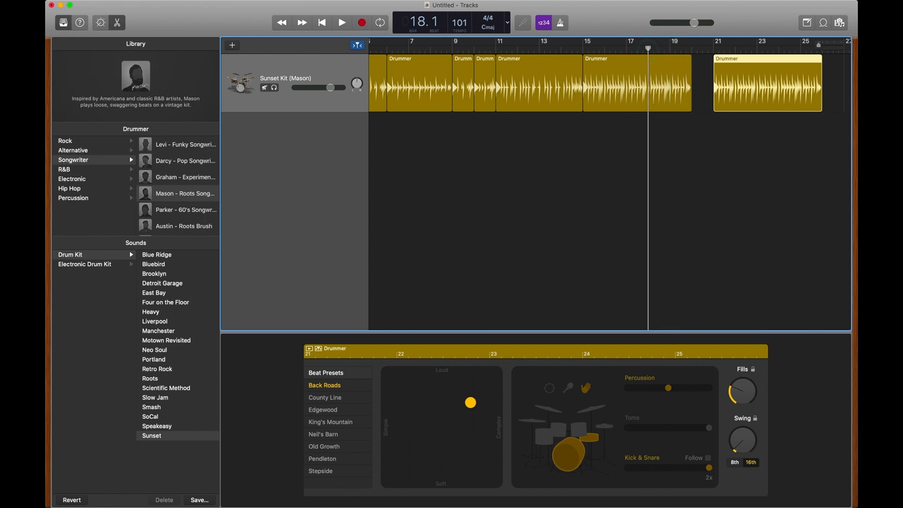
key("space")
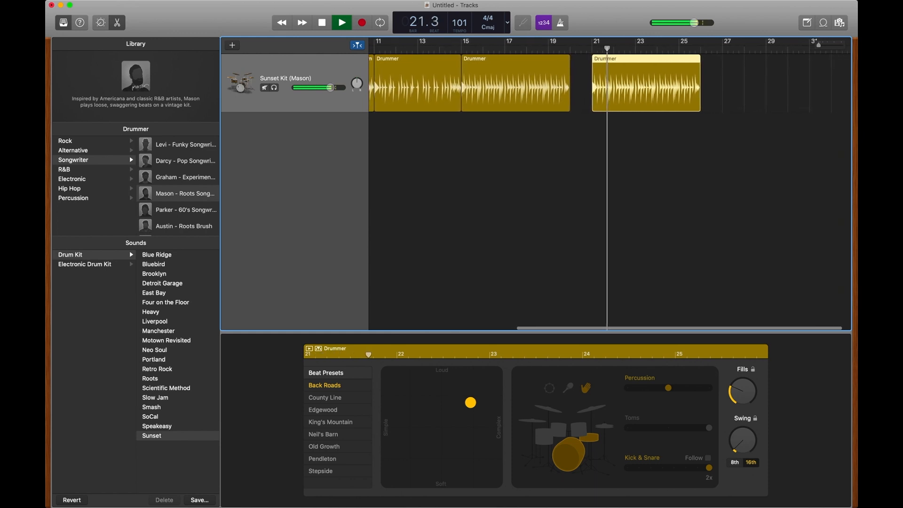
key("space")
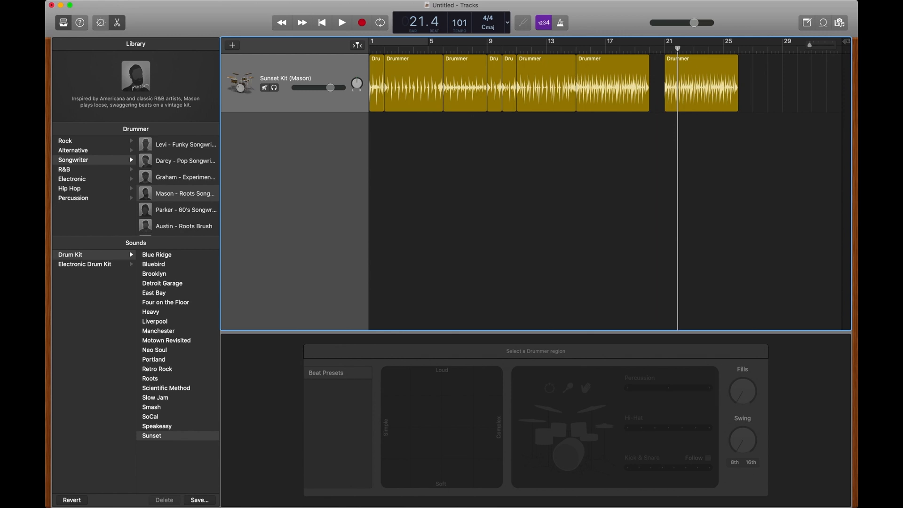
Show the Arrangement track and add Intro, Verse and Chorus sections to it.
left_click(158, 5)
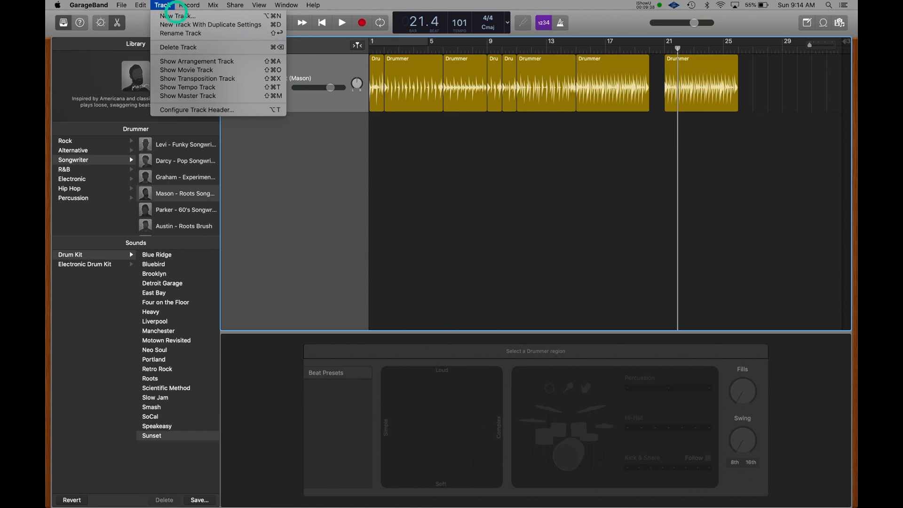
left_click(190, 60)
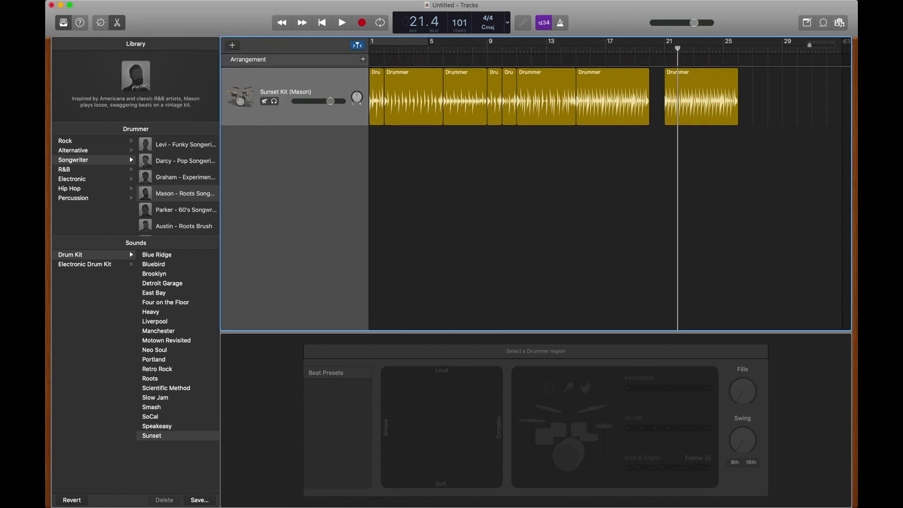
left_click(362, 59)
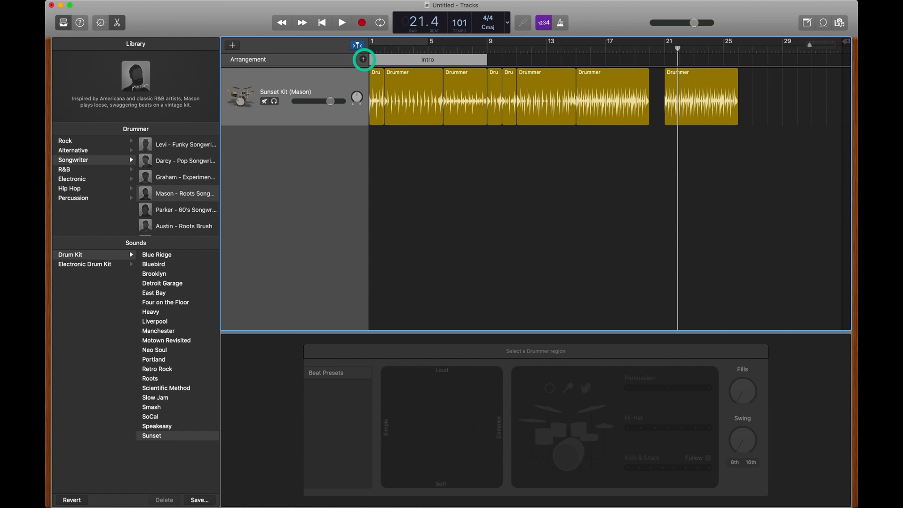
left_click(362, 59)
left_click(363, 59)
Resize the Intro to one bar, the Verse to bars 2–9 and the Chorus to bars 9–15, and move the Verse after the Chorus.
mouse_move(370, 59)
left_mouse_down()
mouse_move(409, 64)
mouse_move(384, 65)
left_mouse_up()
left_click_drag(605, 60, 489, 80)
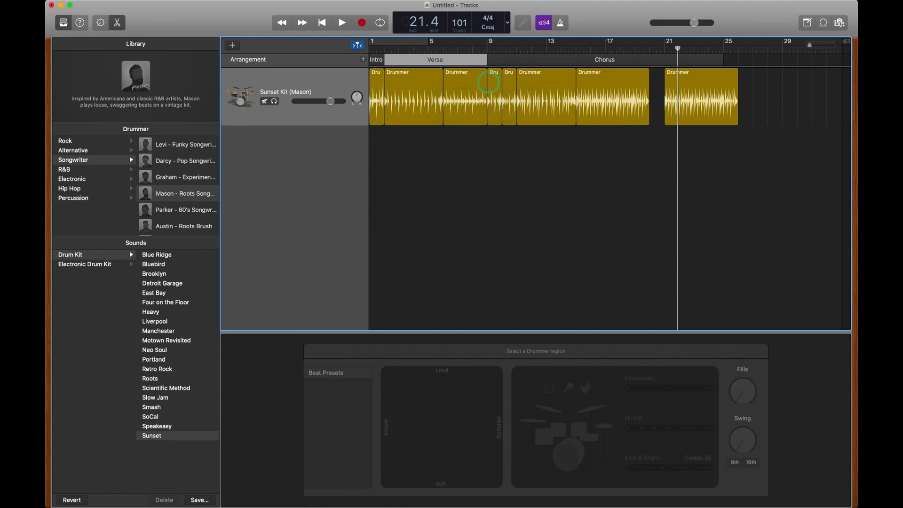
left_click_drag(722, 55, 580, 82)
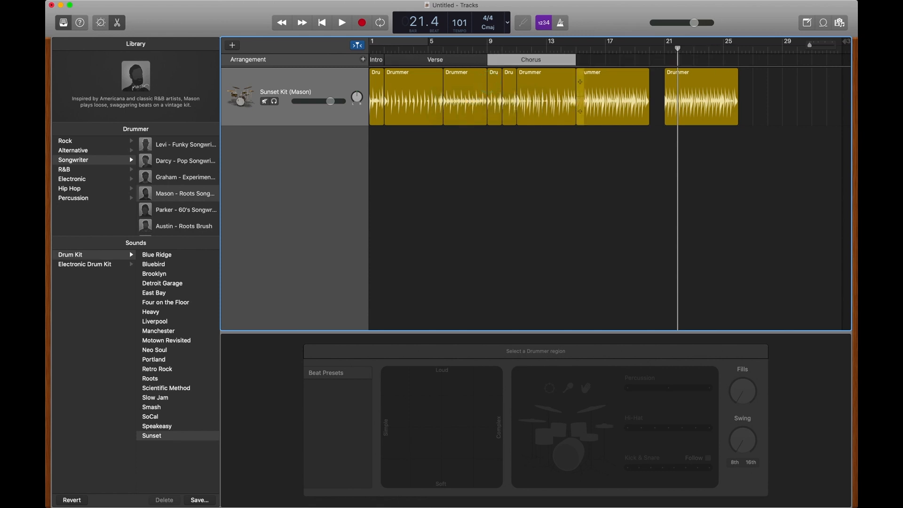
left_click_drag(419, 60, 577, 62)
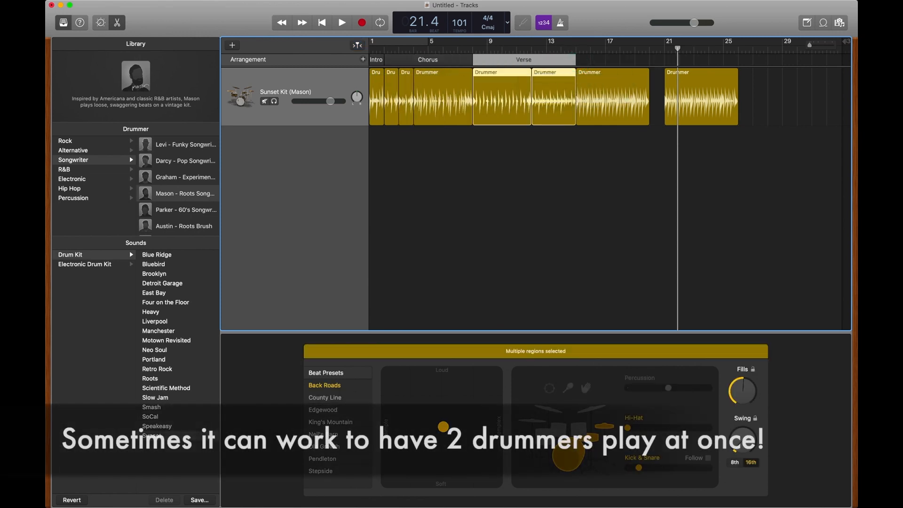
Browse the R&B drummers and change the track's sound to the Boutique 78 electronic drum kit.
left_click(69, 170)
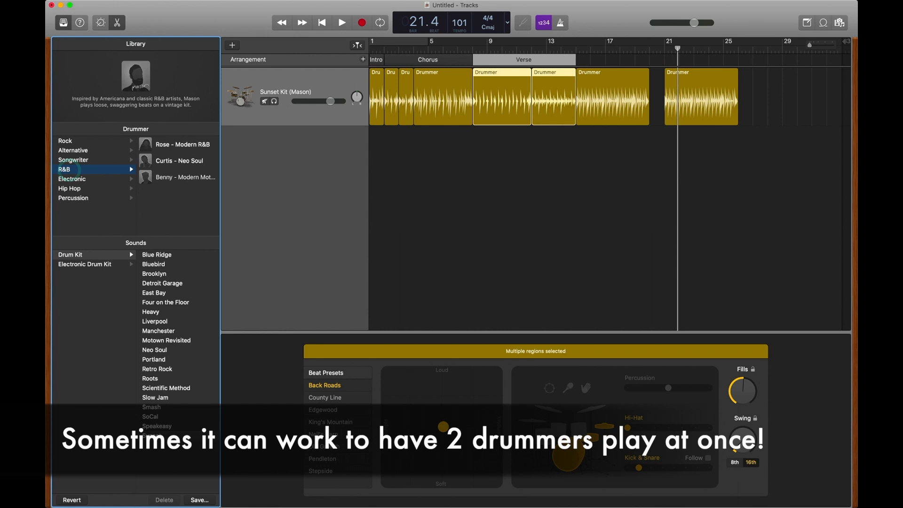
left_click(84, 264)
left_click(173, 300)
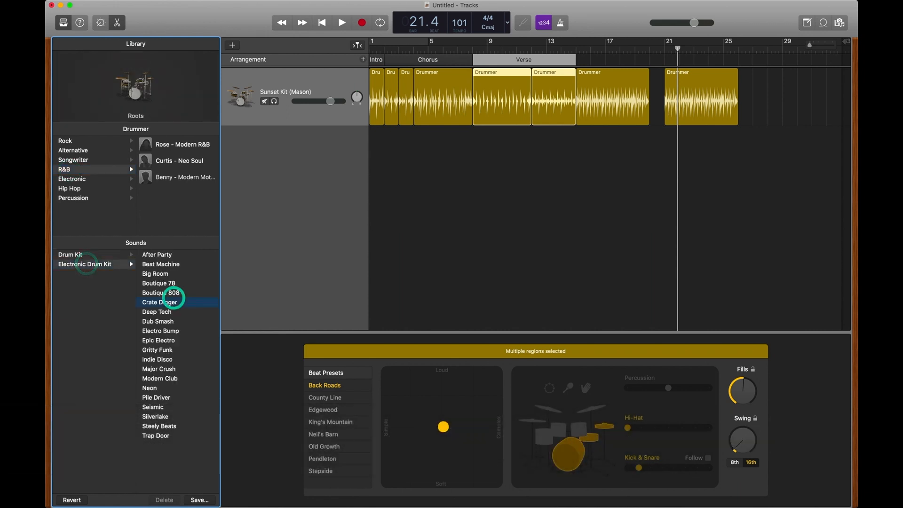
left_click(166, 284)
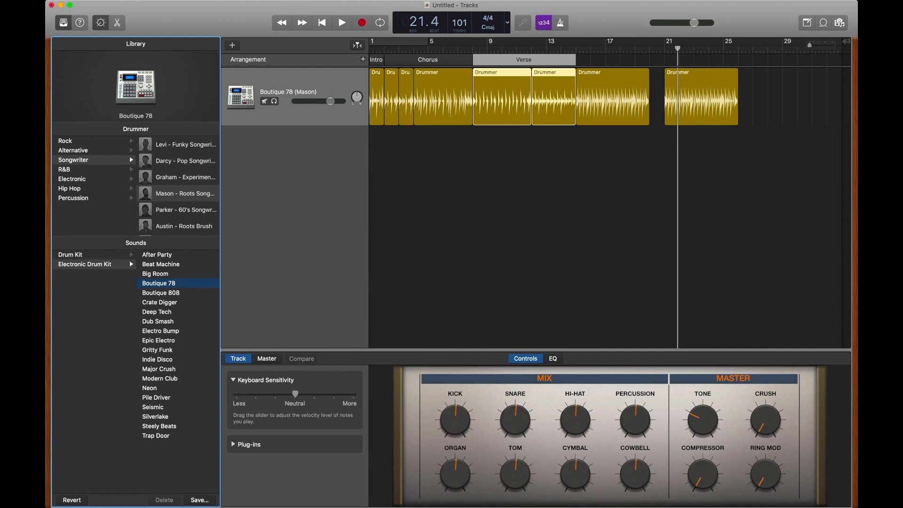
Adjust Boutique 78 with more kick and snare, less hi-hat, and increased compressor, crush and ring mod.
mouse_move(458, 420)
left_mouse_down()
mouse_move(463, 384)
mouse_move(453, 417)
left_mouse_up()
left_click_drag(515, 417, 513, 409)
left_click_drag(588, 427, 584, 433)
left_click_drag(704, 464, 704, 423)
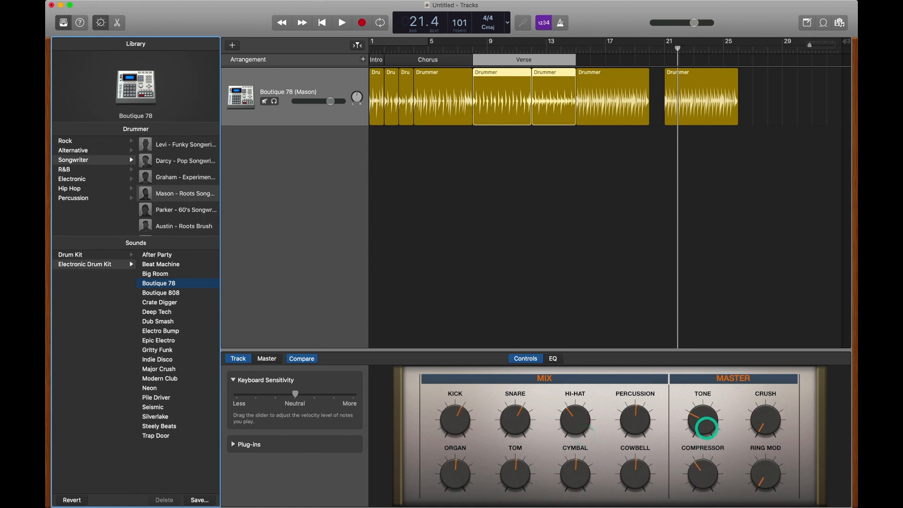
left_click_drag(771, 387, 771, 365)
left_click_drag(766, 468, 767, 437)
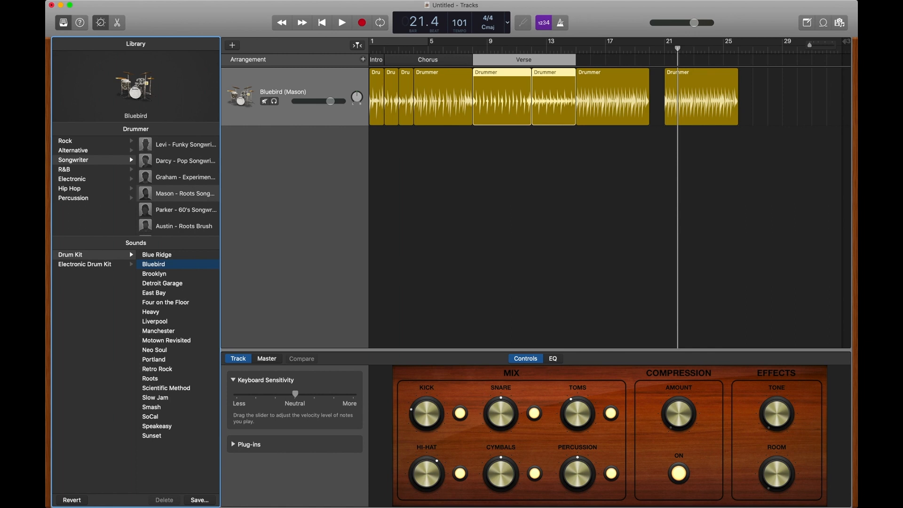
With the Bluebird drum kit loaded, raise its snare and toms levels, compression amount, and tone and room effects.
left_click_drag(501, 387, 501, 382)
left_click_drag(579, 389, 578, 382)
left_click_drag(678, 412, 677, 373)
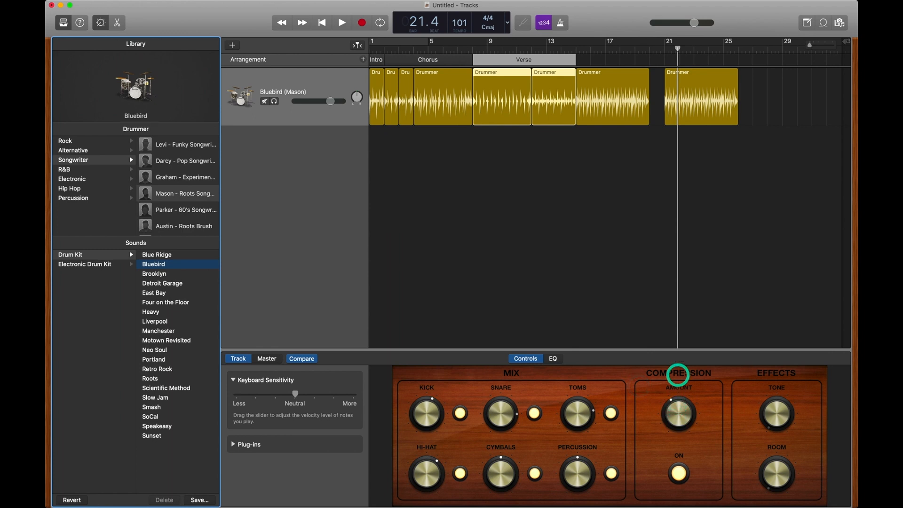
left_click_drag(777, 450, 773, 372)
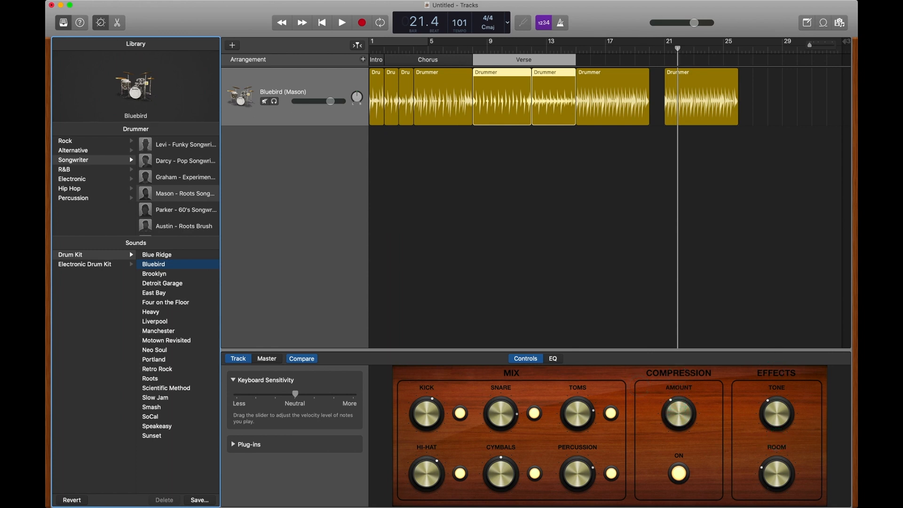